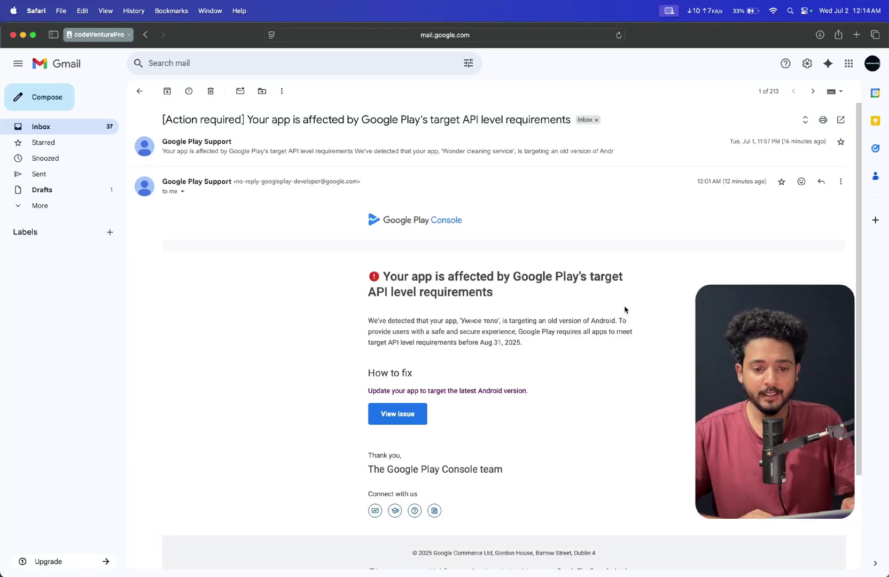
Read the target API warning email, highlight its heading, and open View issue in Play Console
scroll(625, 310, down, 2)
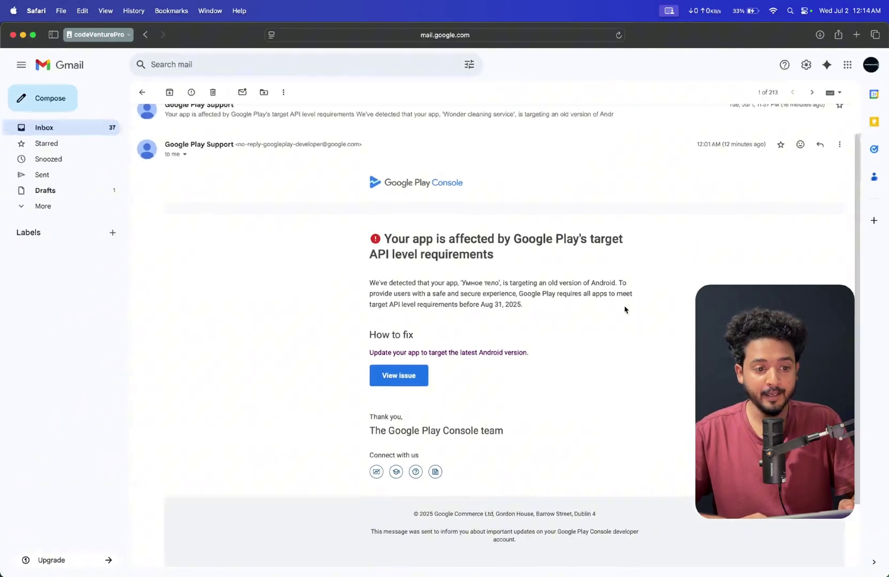
scroll(518, 279, up, 2)
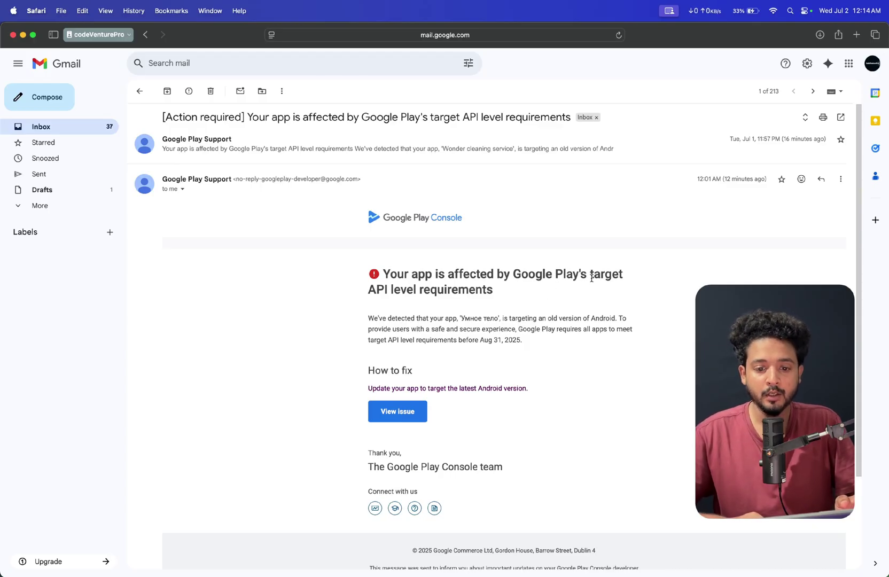
drag(374, 291, 484, 291)
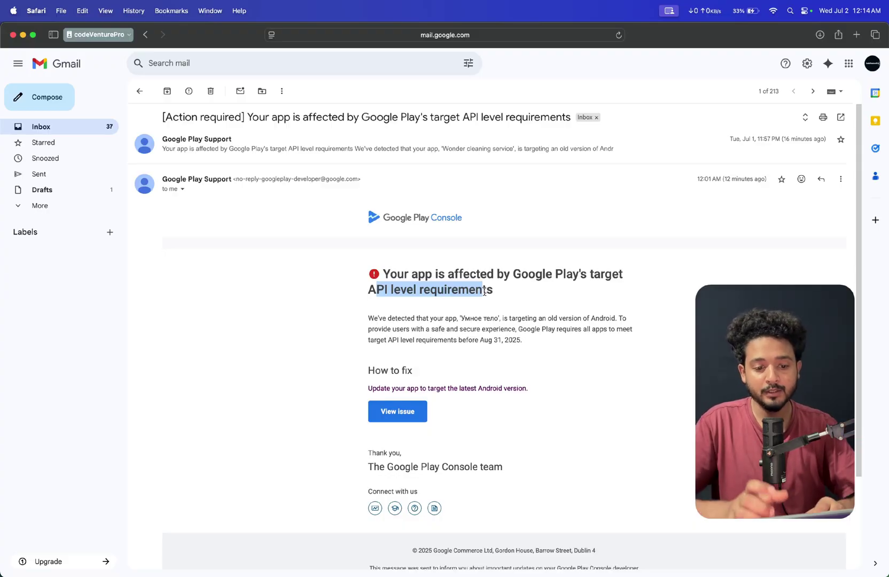
click(736, 195)
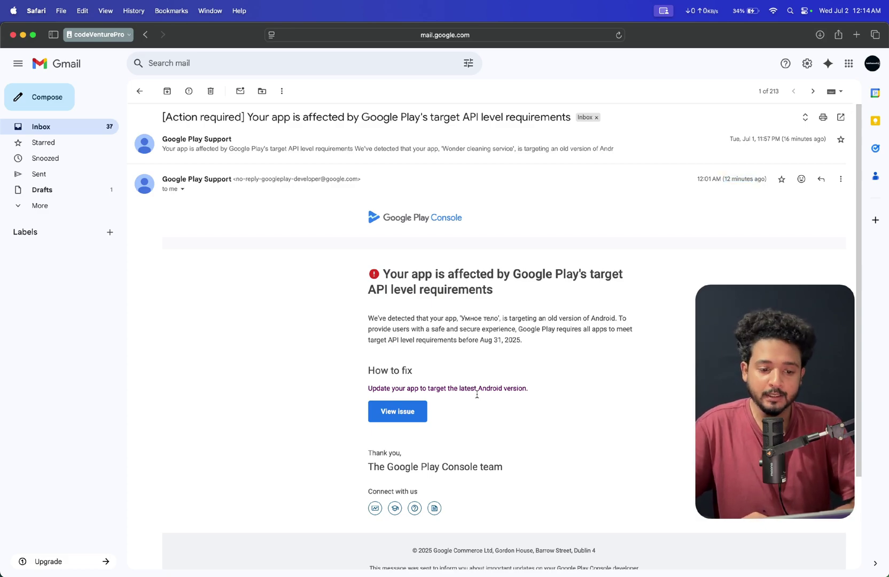
click(410, 423)
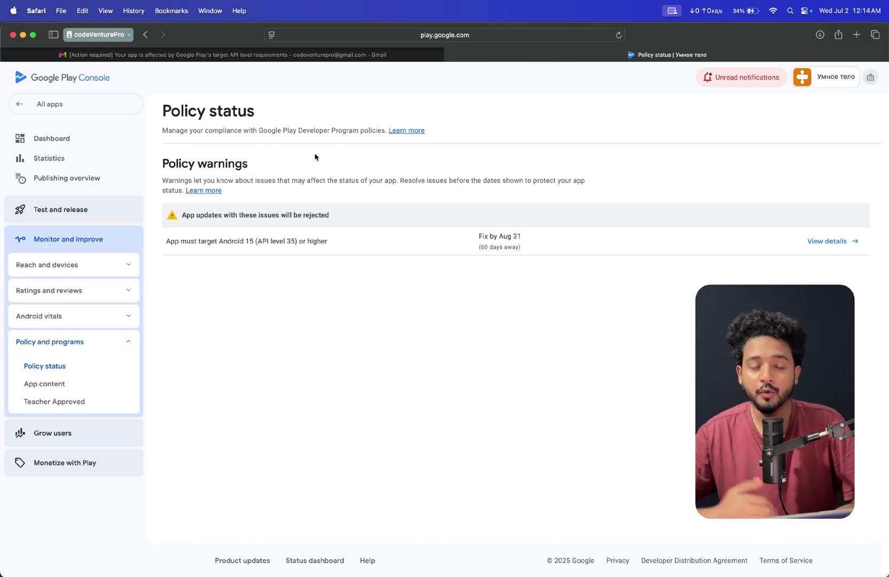
Open a new window for another account profile and load Gmail
click(117, 36)
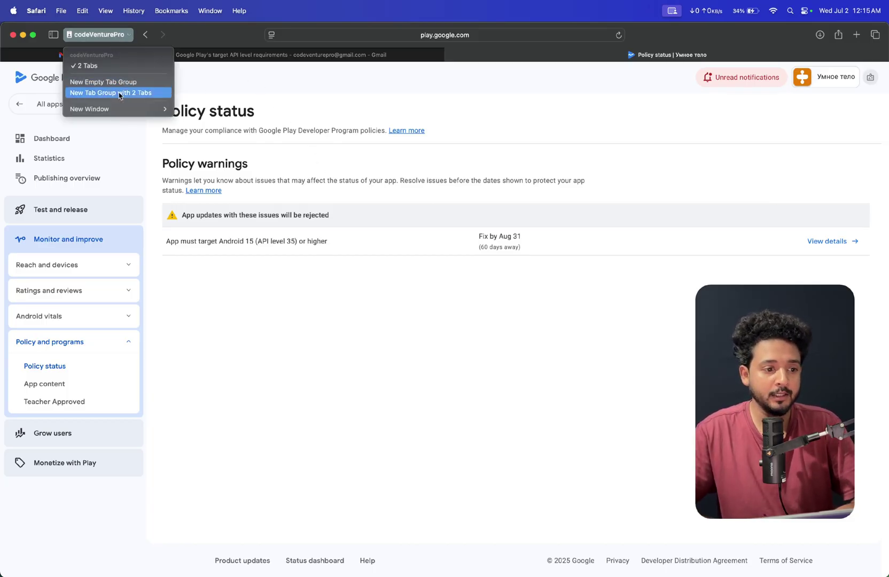
mouse_move(117, 109)
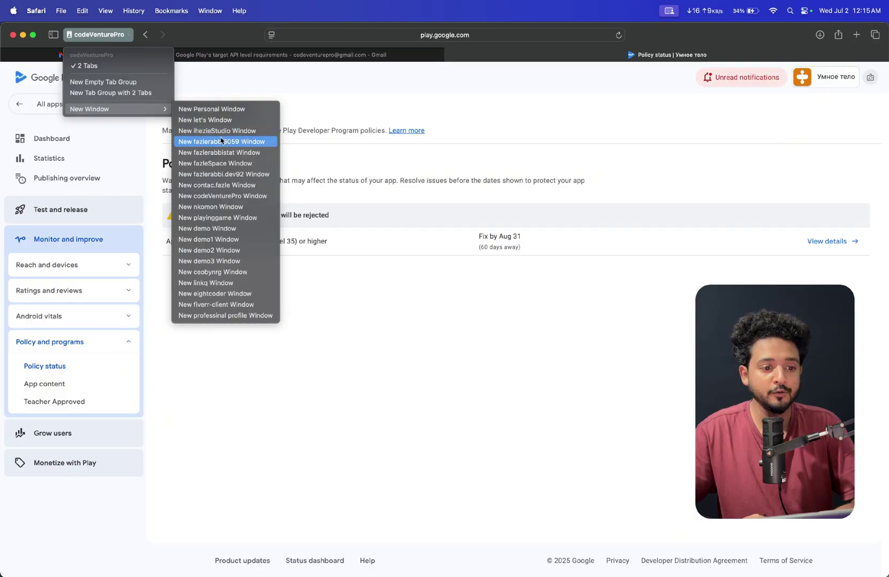
click(221, 141)
text(mail.google.com)
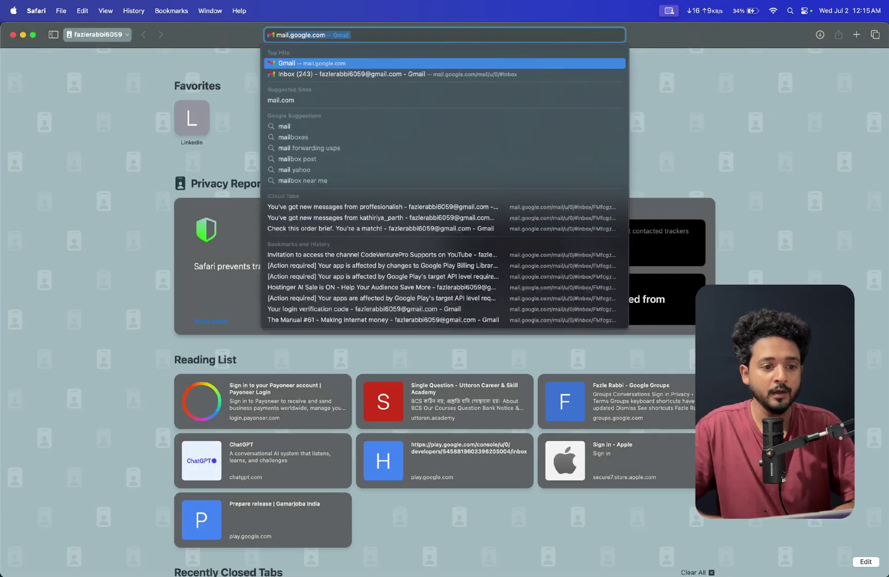
key(Return)
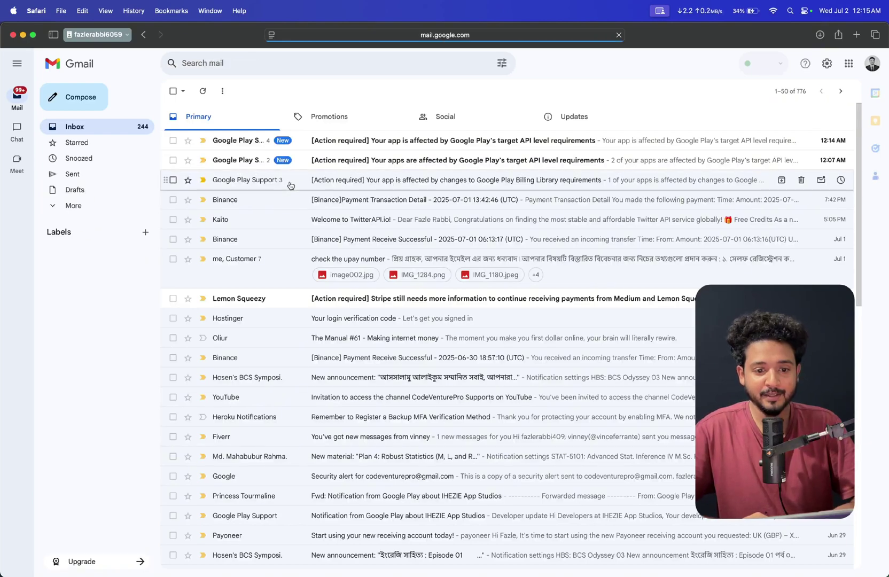
Read the Billing Library warning, then the multi-app target API thread with its earlier message expanded
click(487, 182)
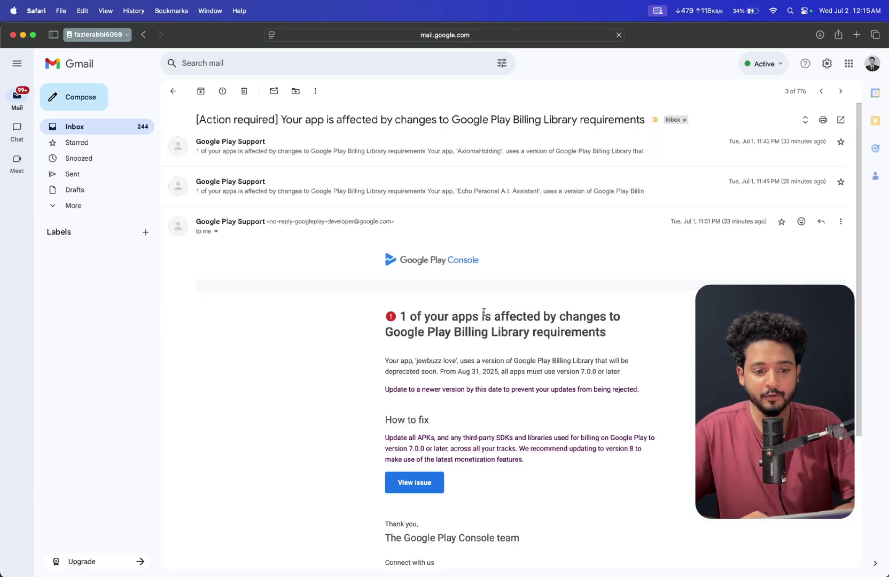
click(172, 91)
click(309, 162)
scroll(467, 332, down, 2)
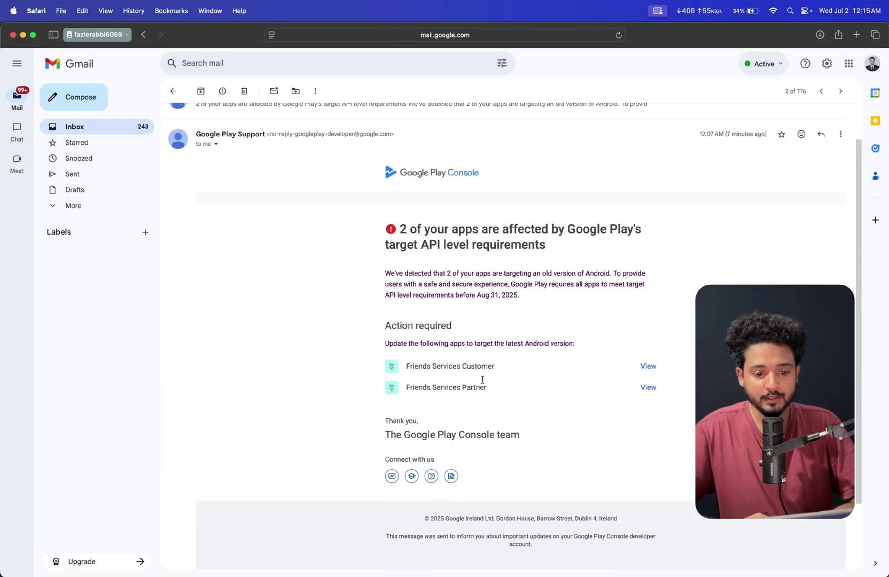
scroll(485, 374, up, 2)
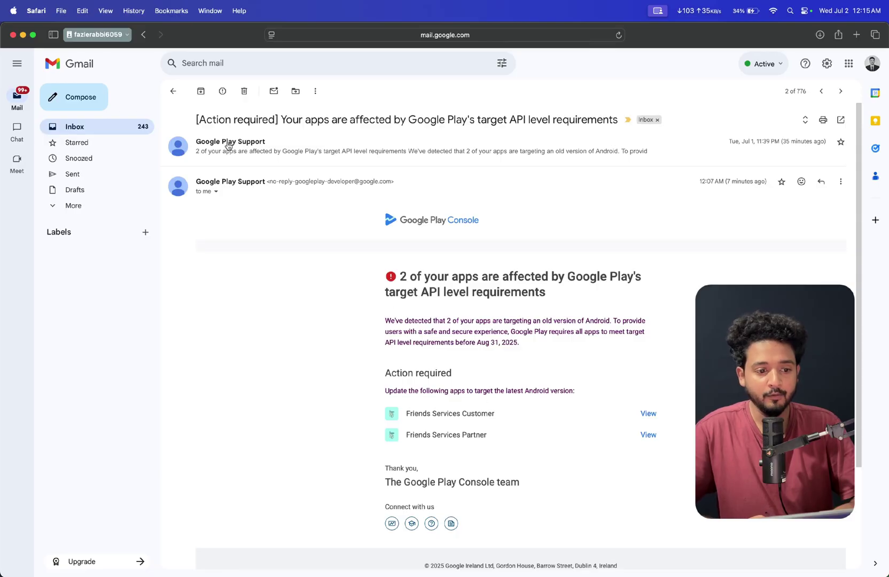
click(216, 148)
scroll(451, 267, up, 1)
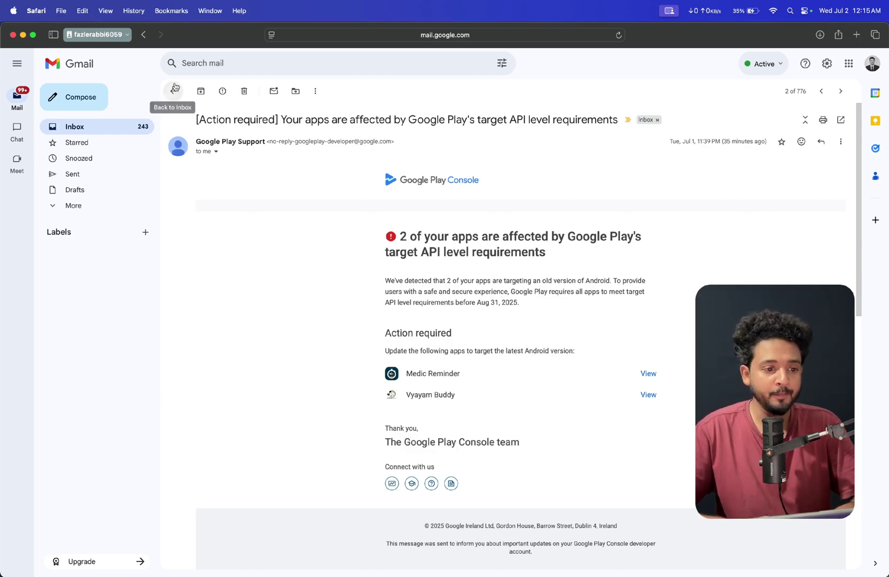
Review the newest target API warning thread and the multi-app warning email, ending on the inbox
click(173, 91)
click(340, 139)
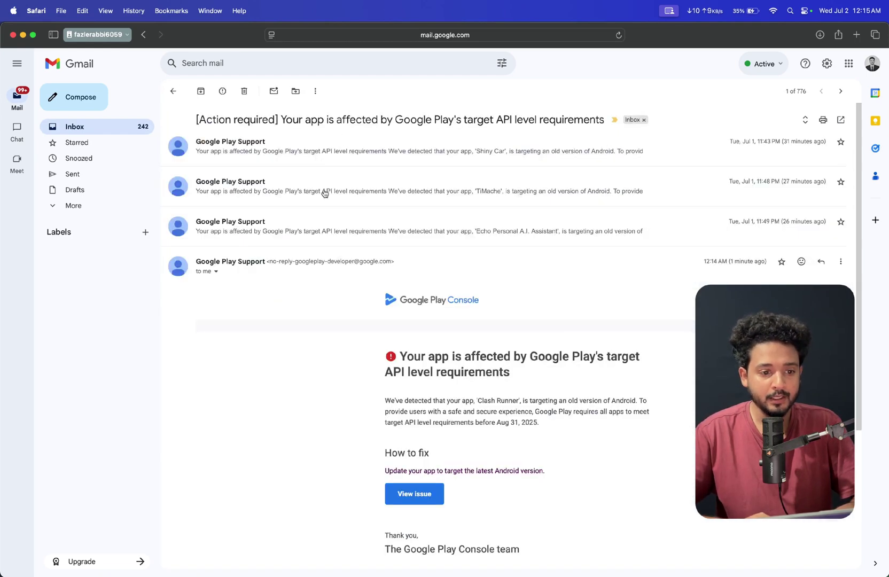
scroll(251, 244, down, 5)
scroll(248, 264, up, 5)
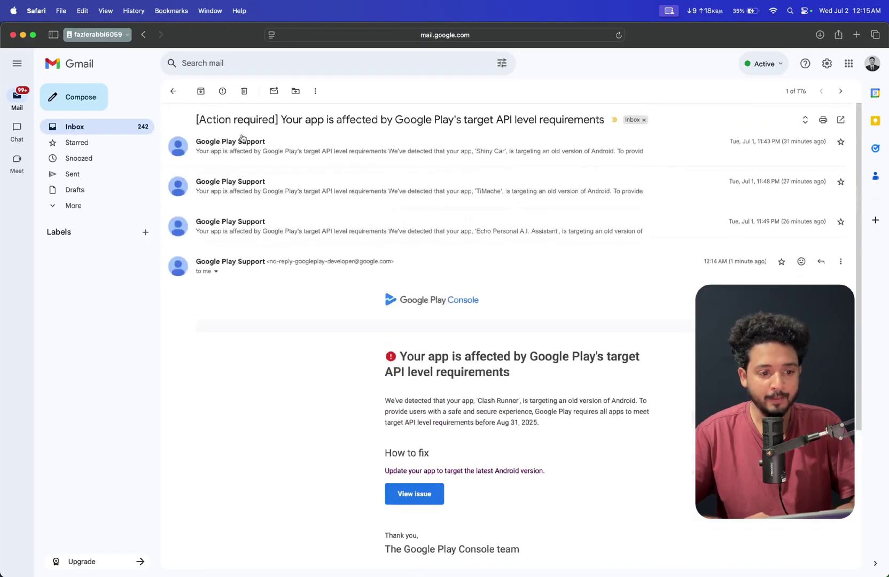
click(173, 91)
mouse_move(287, 162)
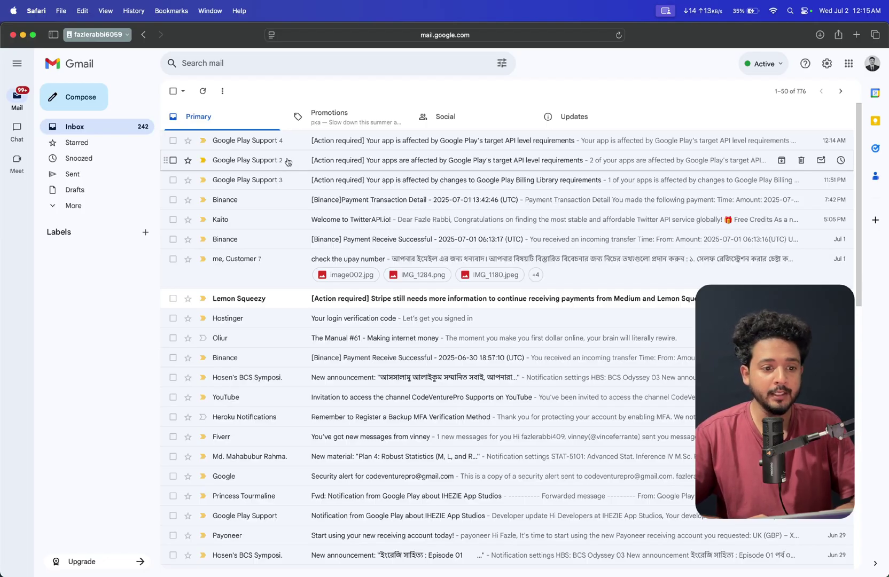
click(287, 162)
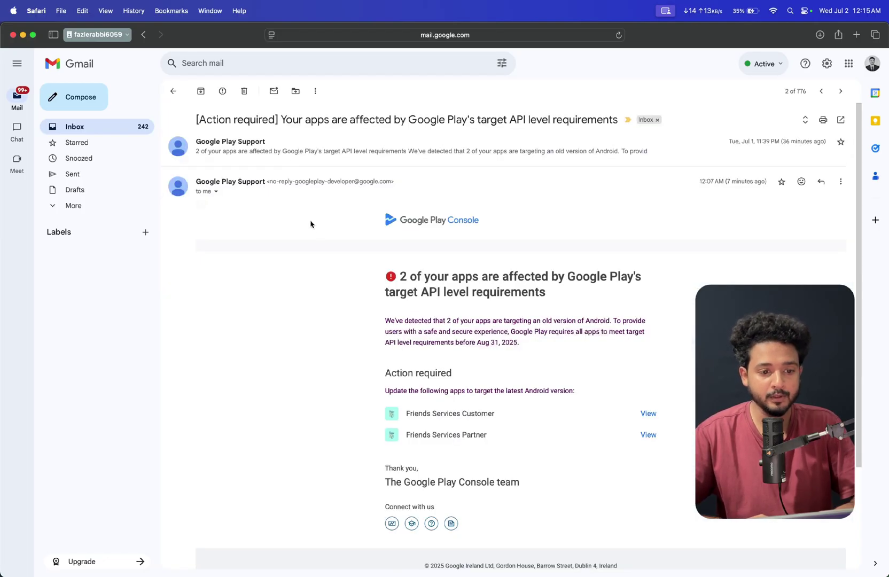
click(173, 91)
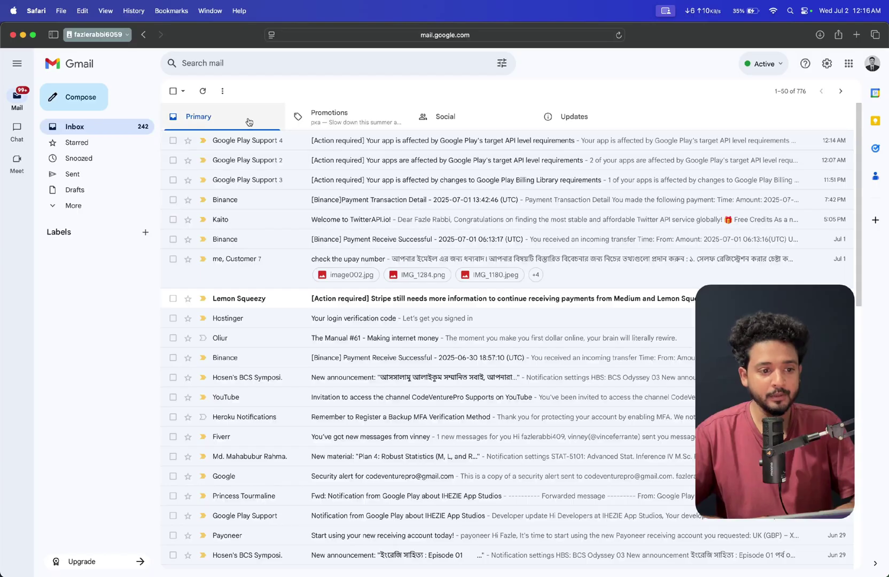
Open a new window for a third profile and load Gmail
click(101, 35)
mouse_move(90, 109)
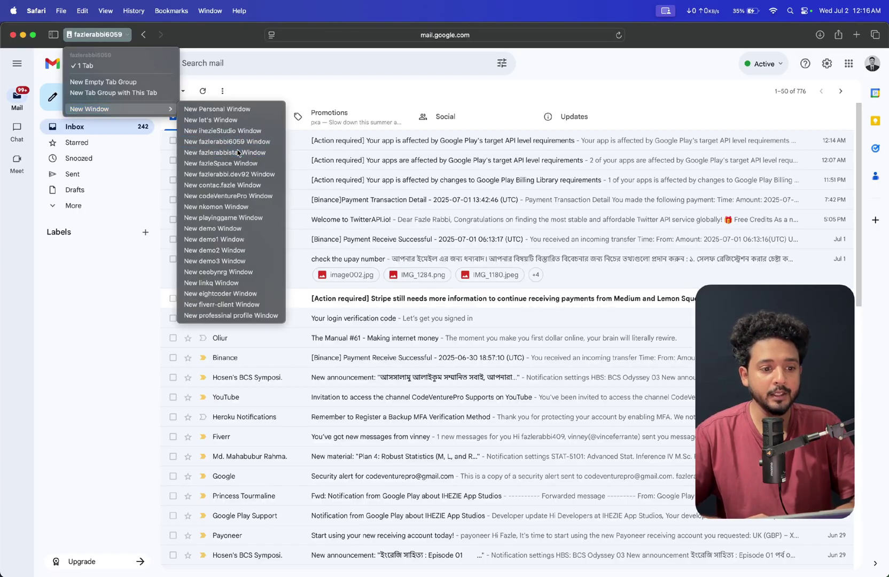
click(238, 153)
text(mail.google.com)
key(Return)
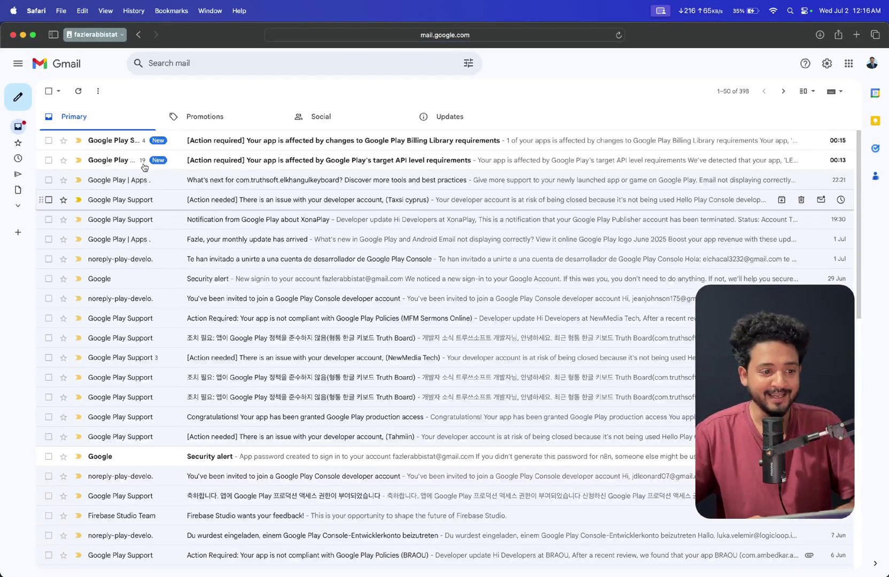
Read the target API thread and the Billing Library thread requiring AxiomaHolding to reach version 7.0.0
mouse_move(417, 159)
click(155, 166)
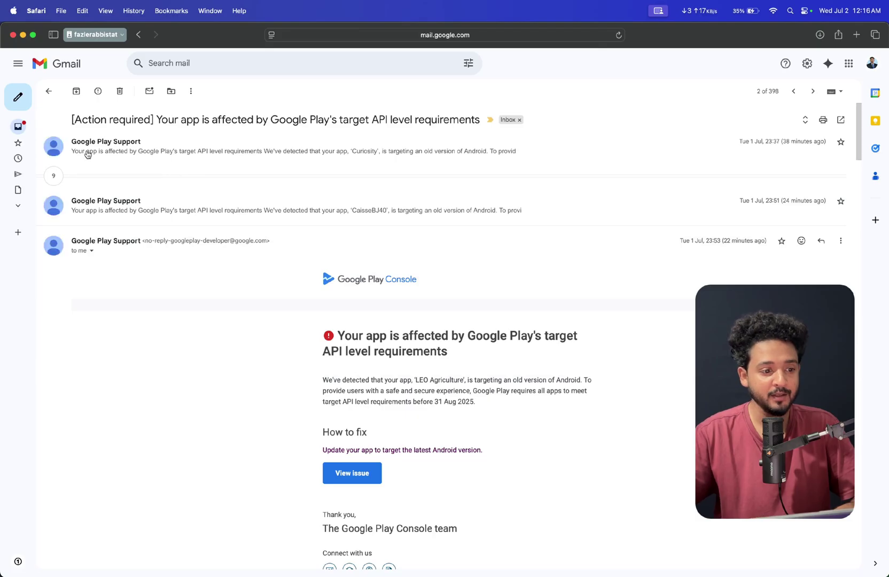
click(49, 90)
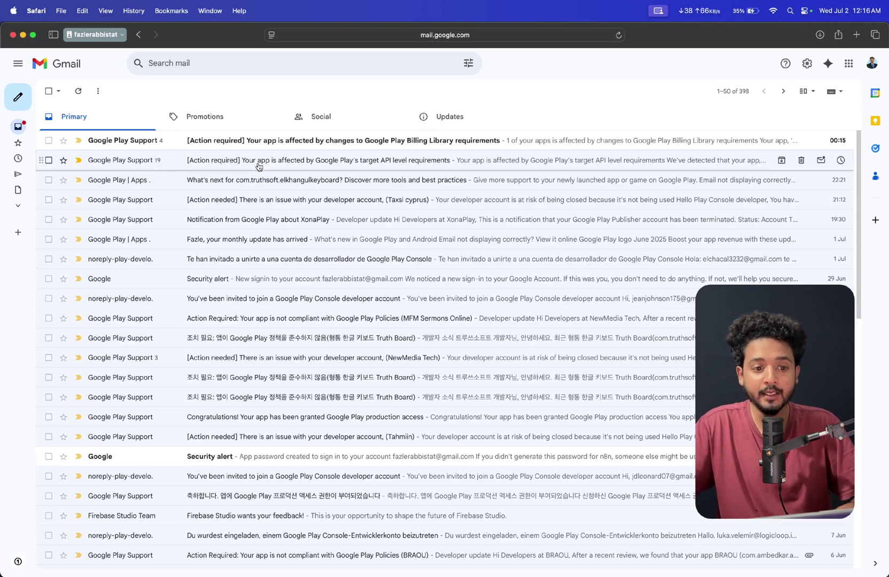
click(199, 141)
scroll(448, 398, down, 1)
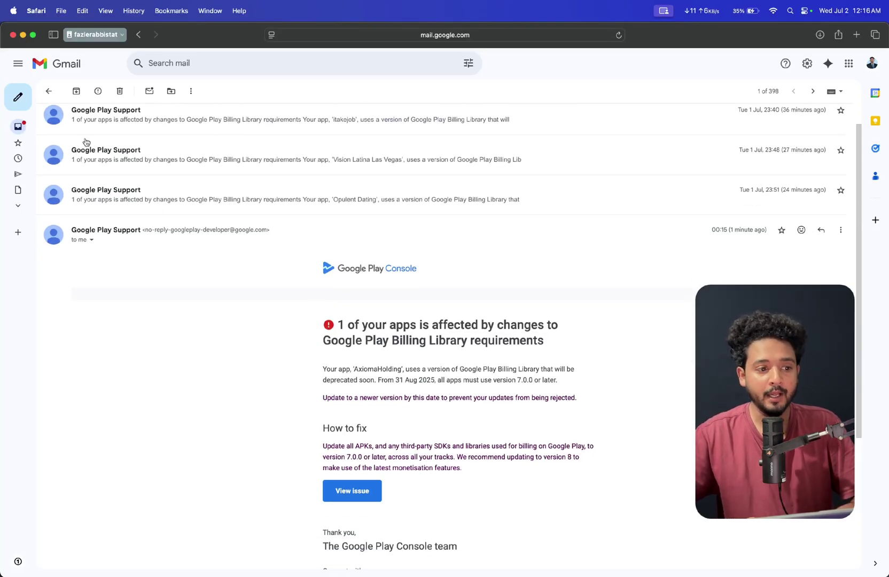
click(49, 92)
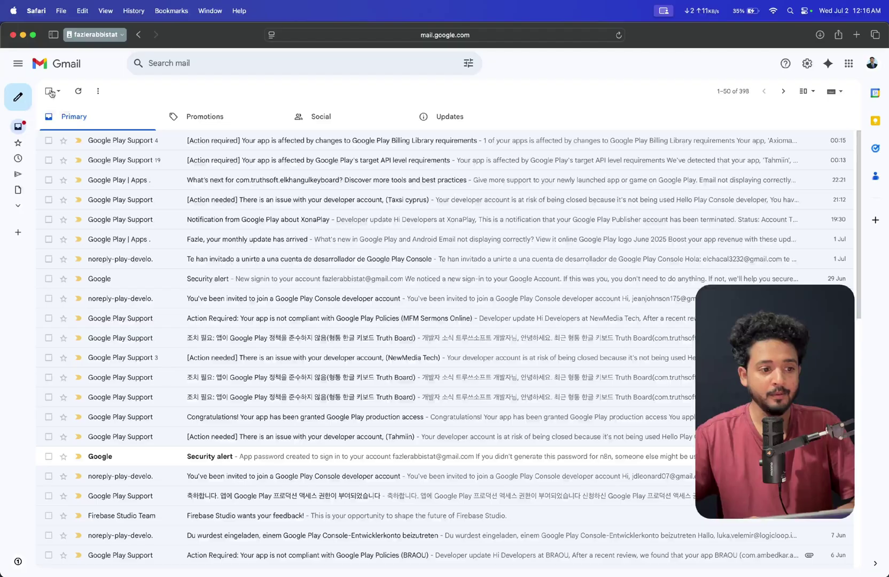
Load Play Console and select the Y-Digital developer account from the account list
click(476, 35)
key(super+v)
key(Return)
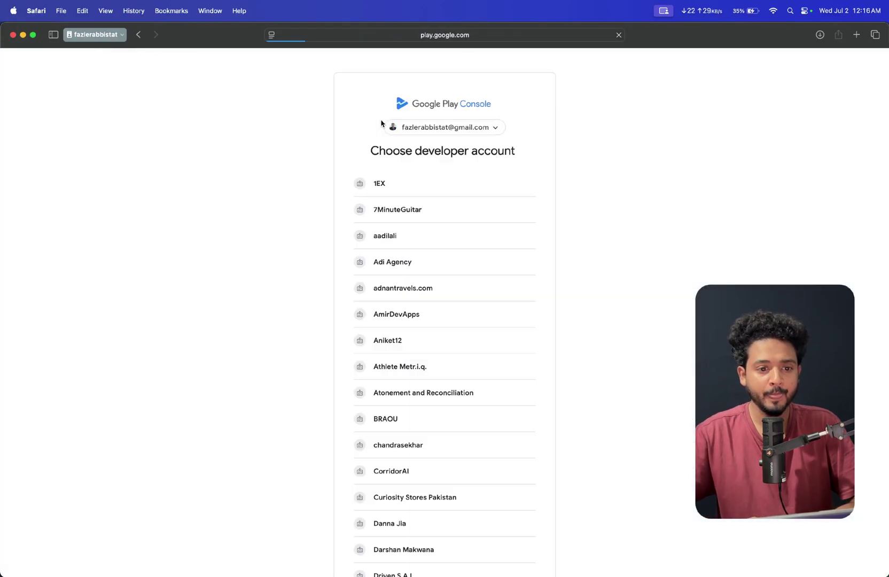
scroll(415, 294, down, 3)
scroll(416, 295, down, 5)
scroll(416, 296, down, 6)
scroll(415, 296, down, 2)
scroll(420, 368, down, 4)
scroll(424, 442, down, 2)
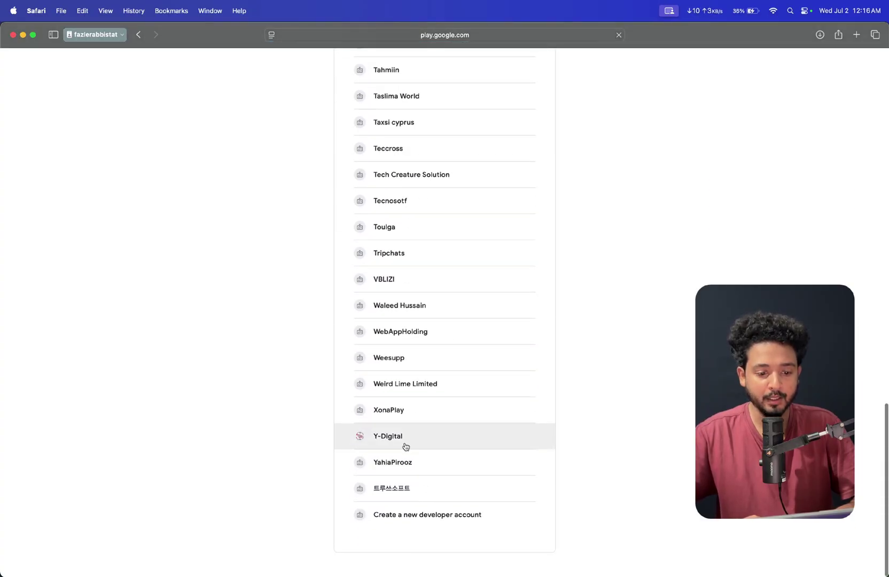
click(405, 446)
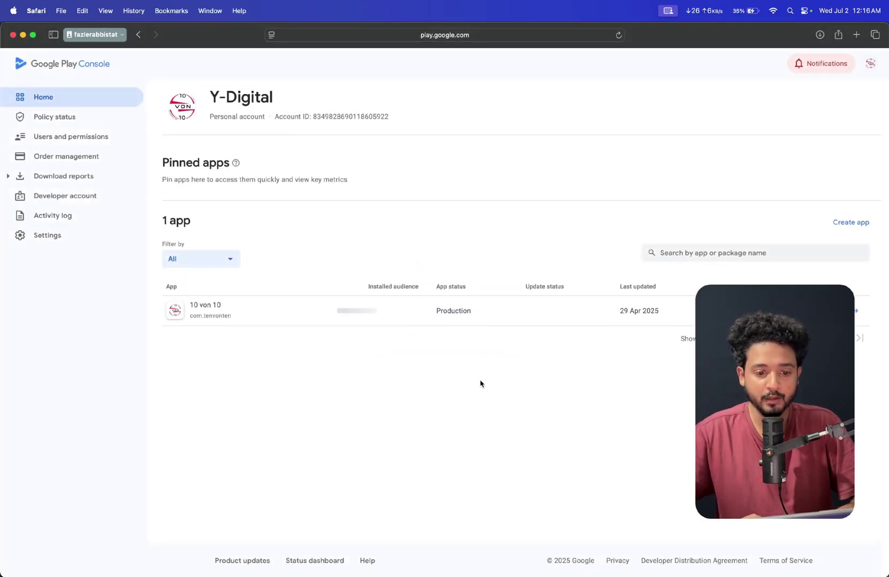
Open the 10 von 10 app and read the target API level notice in Notifications
click(494, 315)
click(753, 63)
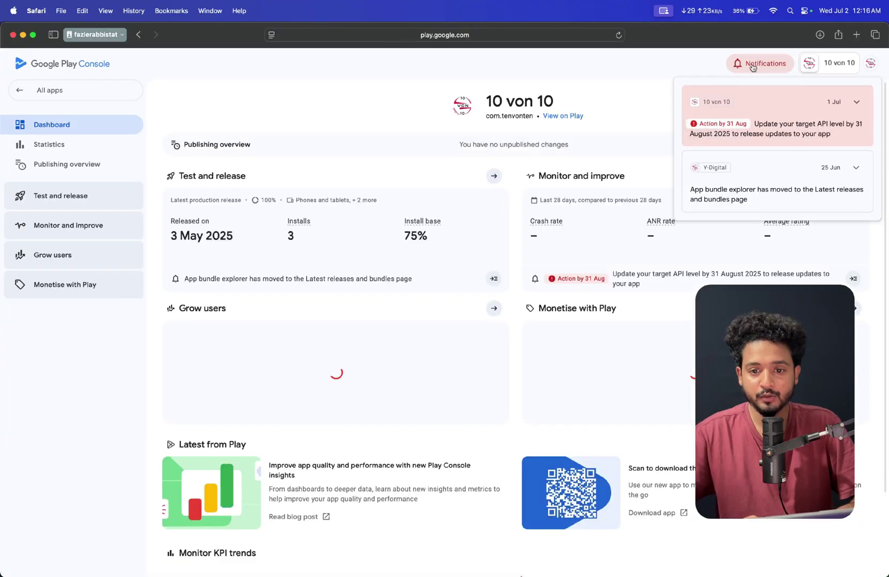
click(772, 135)
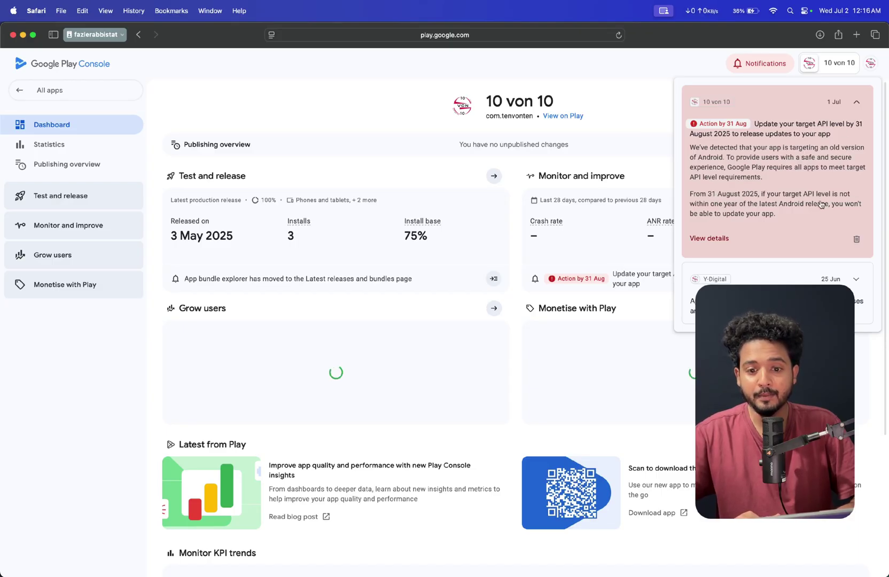
click(420, 123)
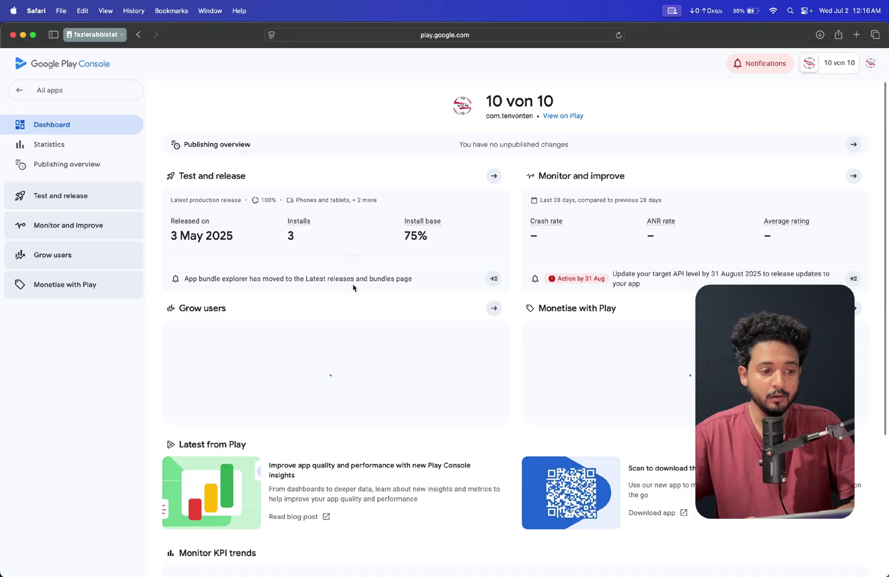
mouse_move(491, 547)
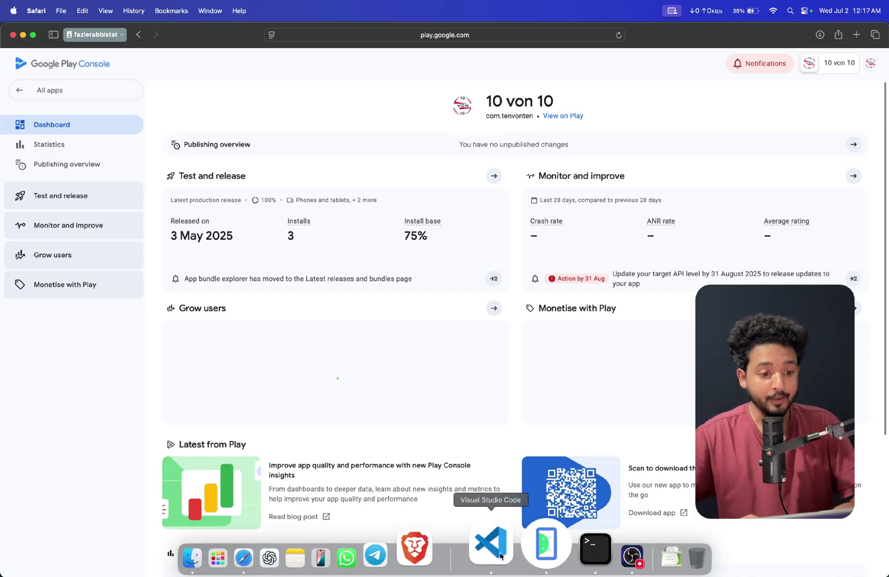
Bring up VS Code's talk2you project and enter npm run release:bundle in the terminal without running it
click(500, 557)
text(npm run release:bundle)
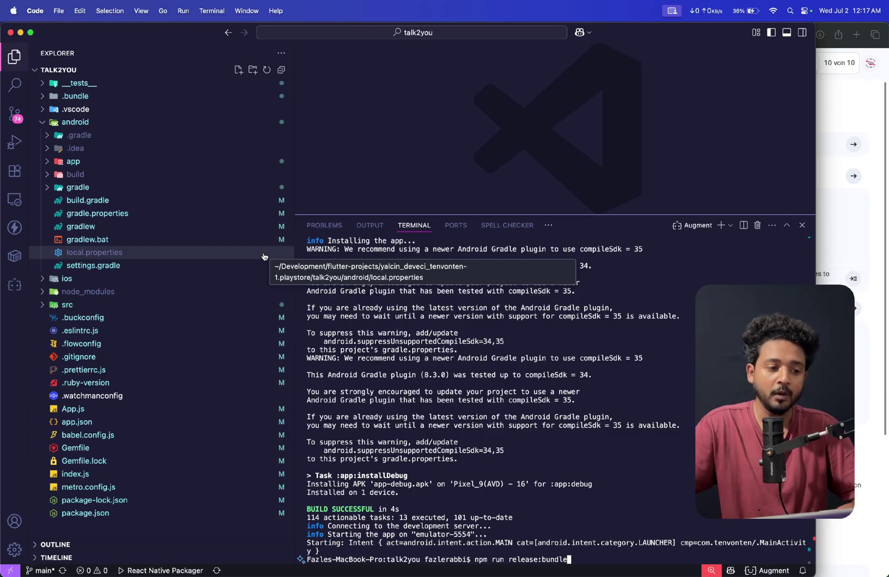
Verify targetSdkVersion 35 in android/build.gradle and run the release bundle build
click(146, 201)
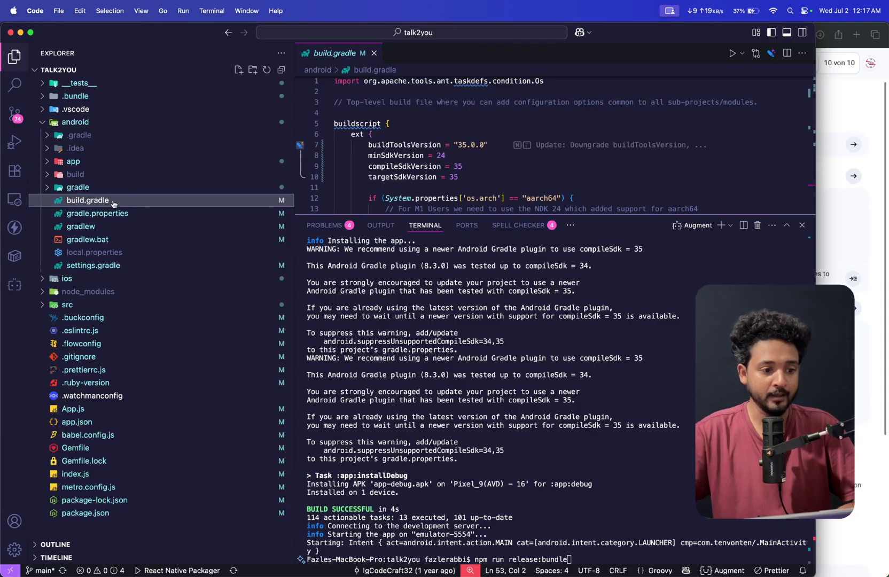
scroll(448, 177, down, 3)
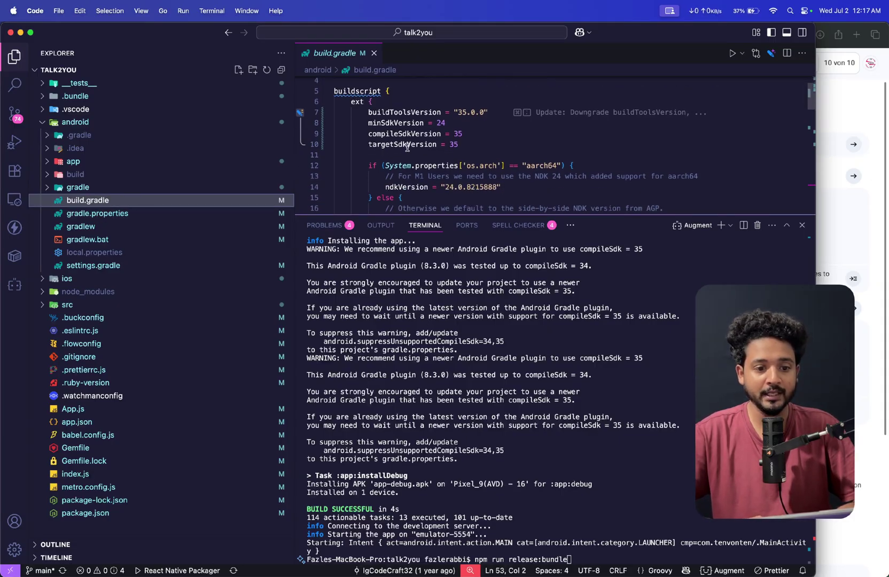
click(469, 143)
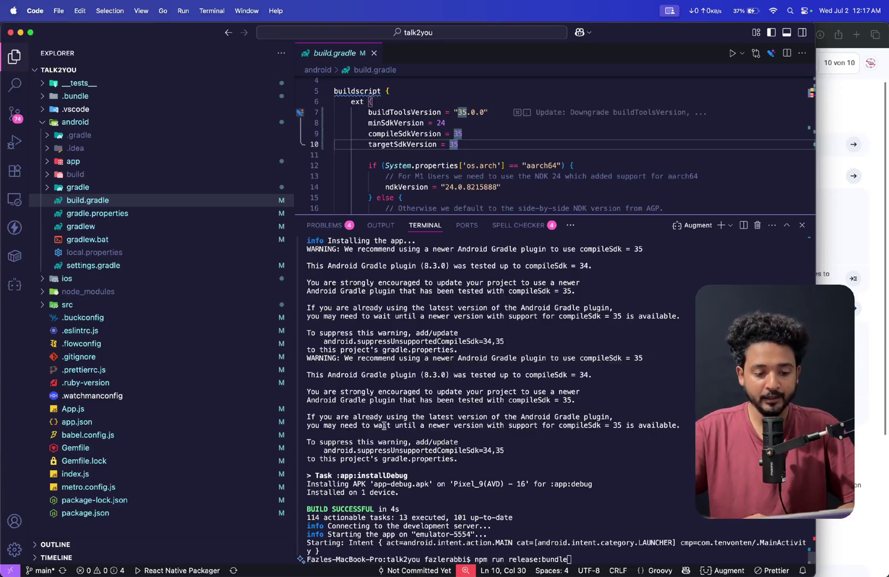
drag(488, 216, 551, 322)
key(Return)
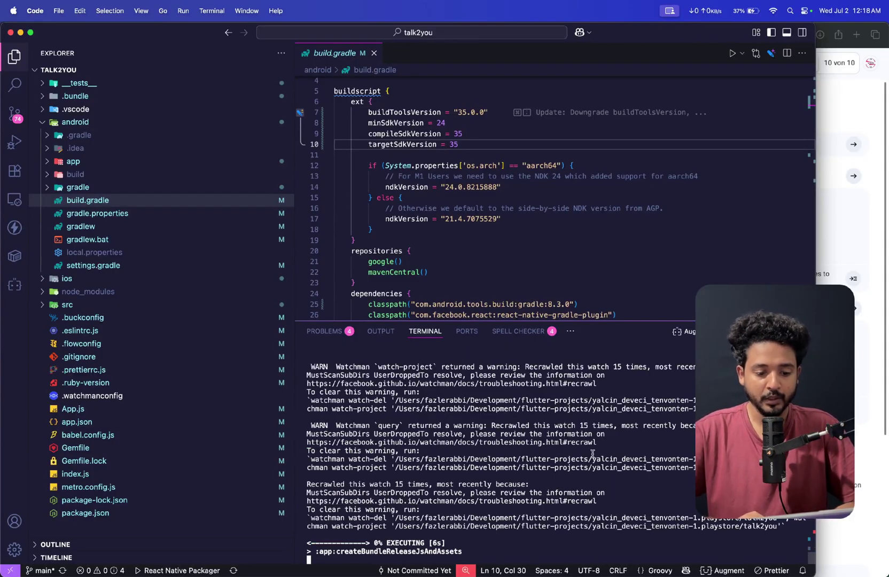
key(ctrl+Up)
Open the Production release draft and remove app-release.aab, rejected for reused version code 10
click(623, 392)
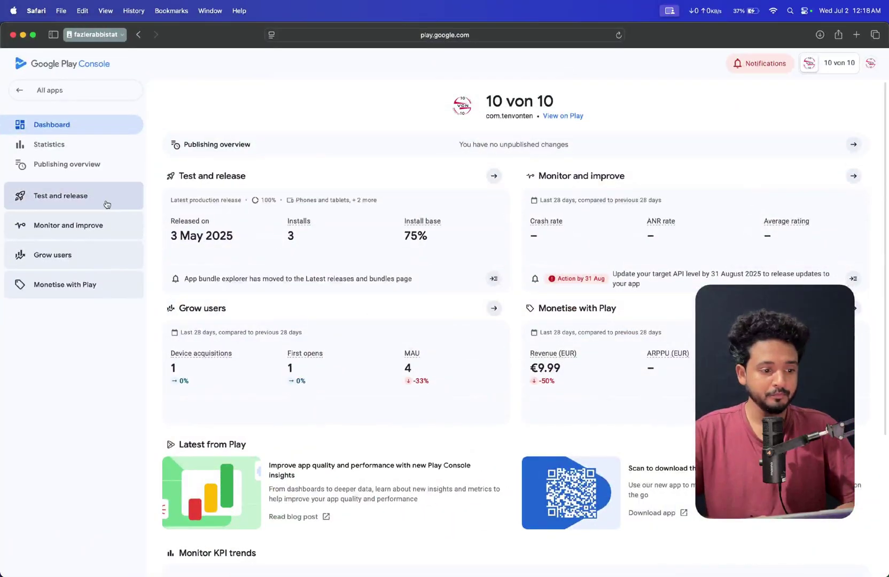
click(106, 204)
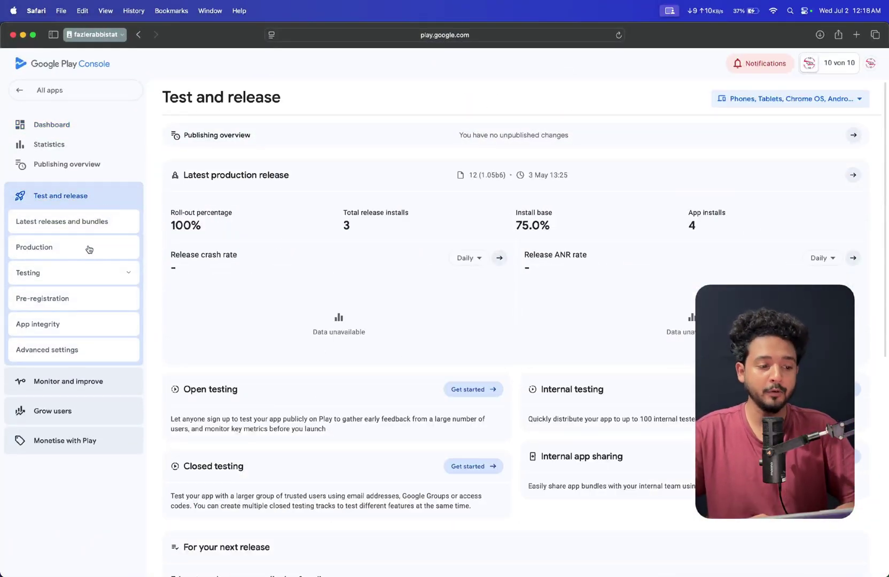
click(89, 249)
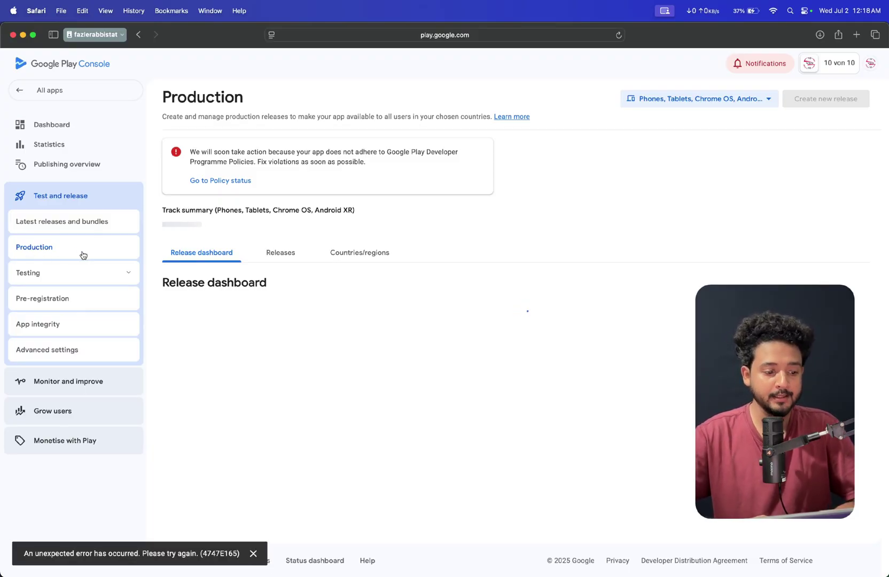
click(282, 256)
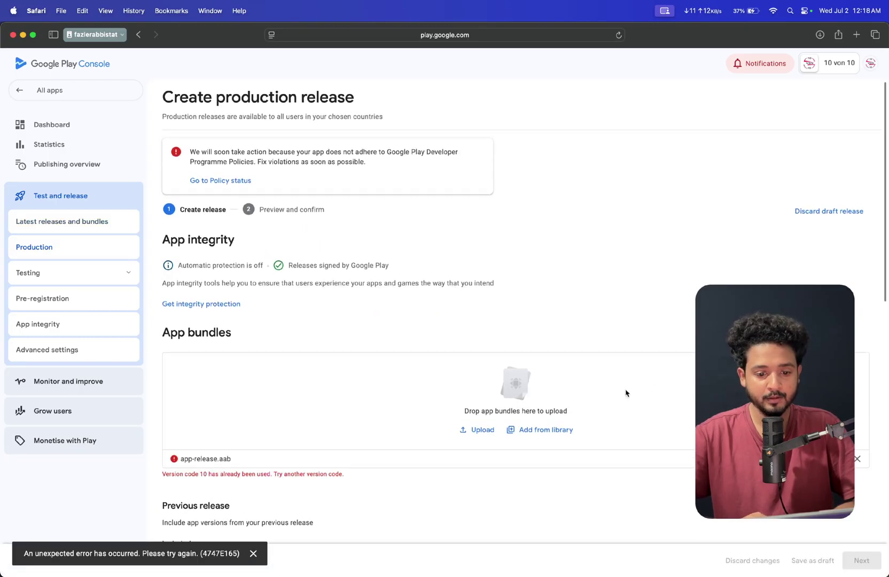
click(857, 460)
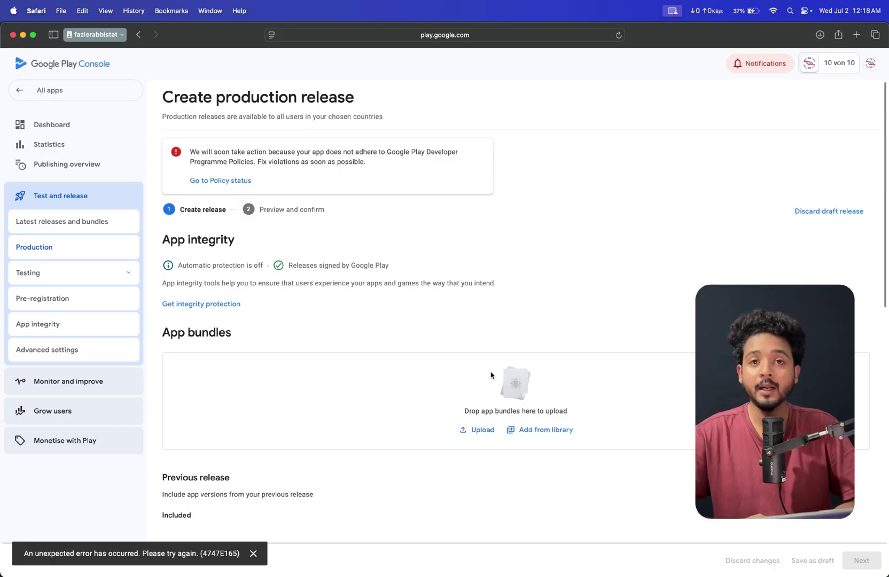
scroll(491, 376, down, 2)
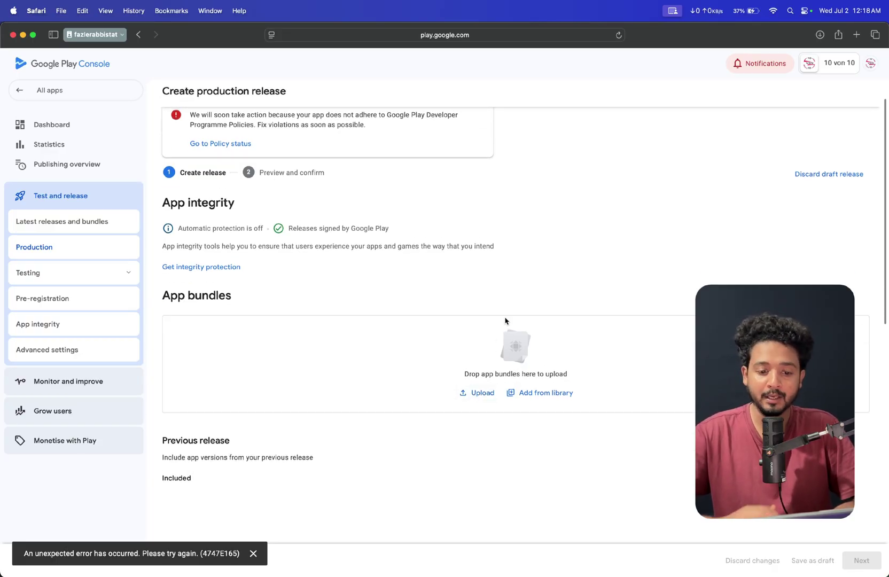
key(ctrl+Up)
click(357, 399)
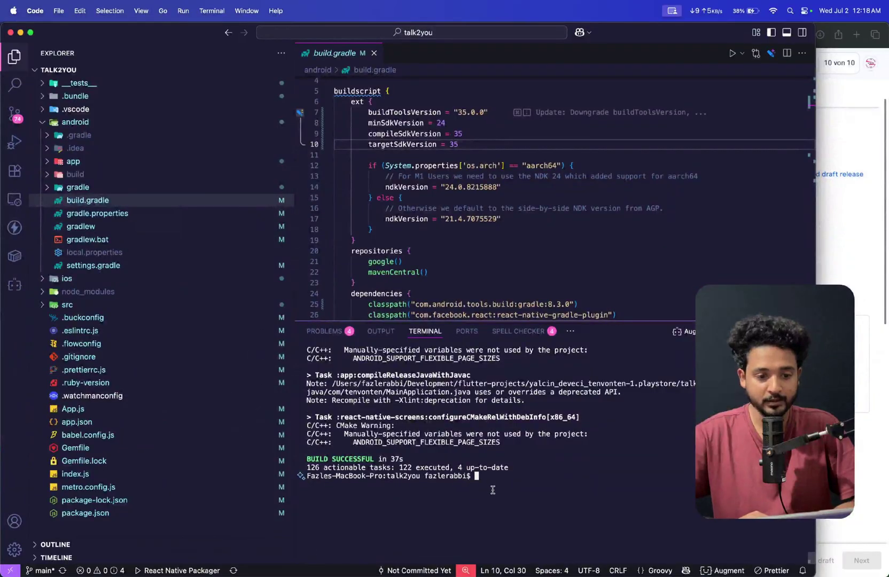
Open android/app/build.gradle and change versionCode to 15
click(74, 161)
click(92, 226)
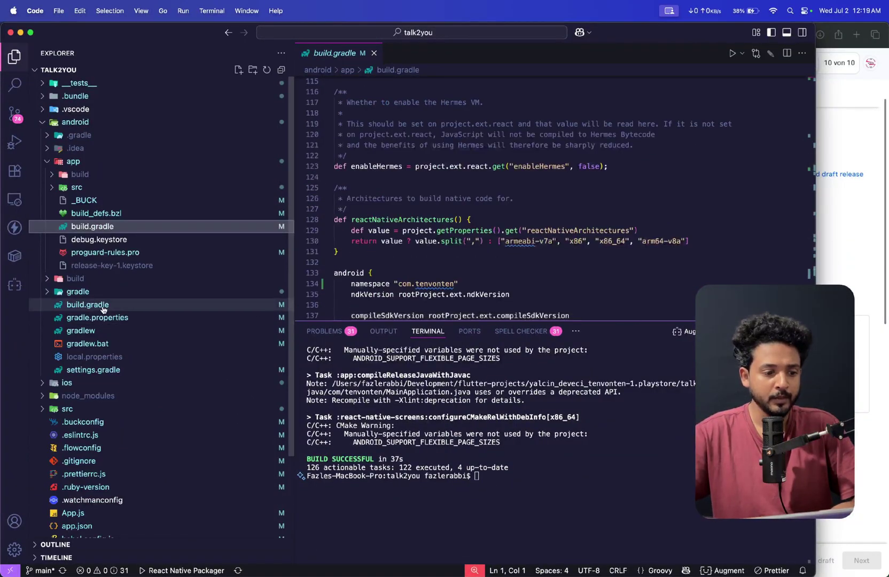
click(103, 305)
scroll(520, 276, down, 3)
scroll(538, 264, down, 2)
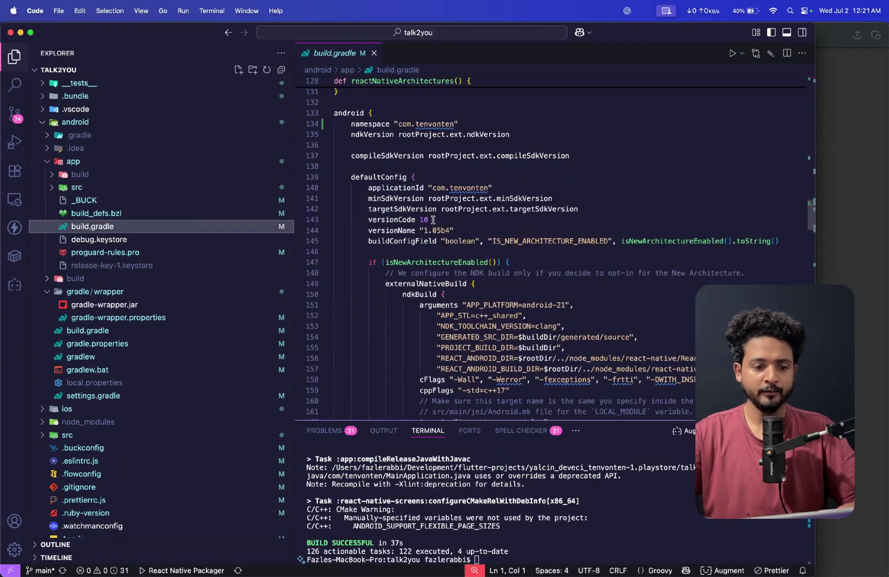
click(433, 219)
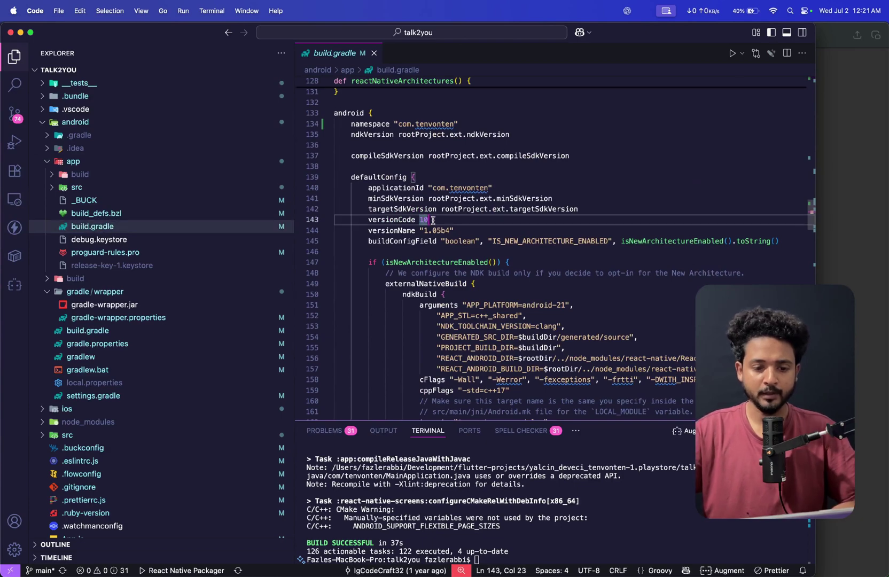
key(BackSpace)
text(1)
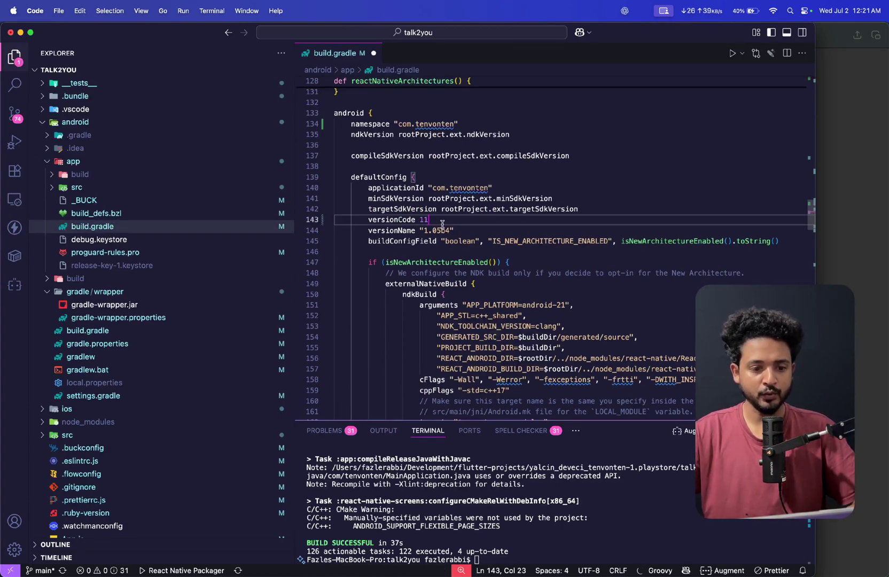
key(BackSpace)
text(5)
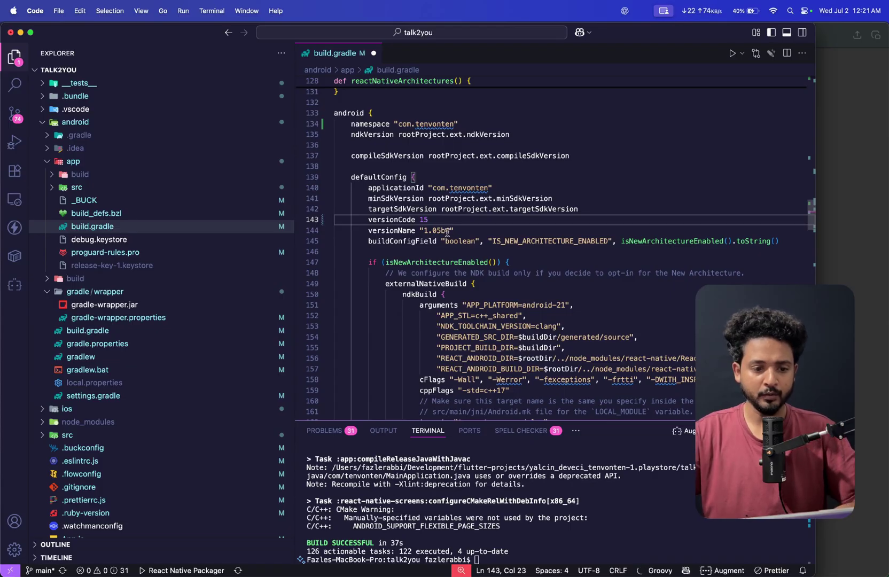
Change versionName to "1.4.5" and save build.gradle
double_click(447, 232)
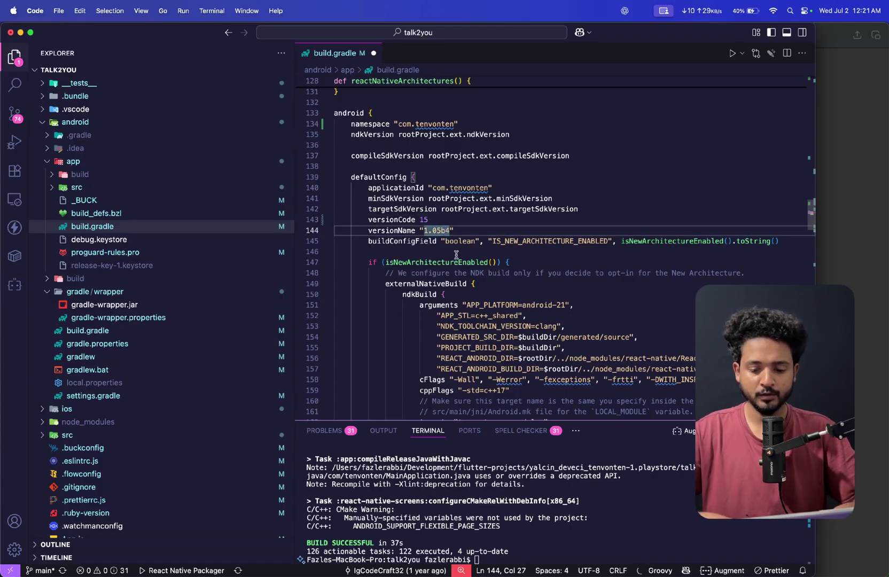
key(BackSpace)
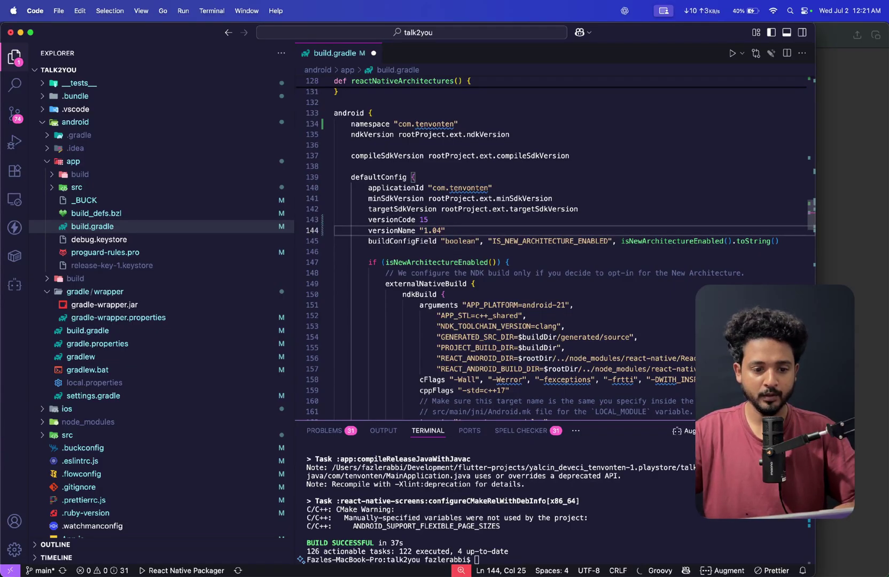
key(Right)
text(.5)
key(super+s)
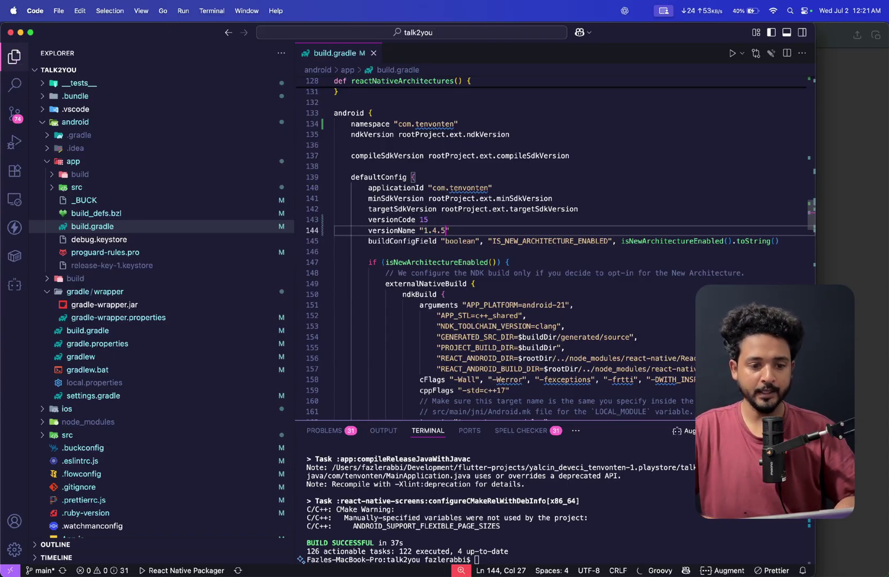
Rerun npm run release:bundle in the terminal to rebuild with the new version
click(564, 529)
text(npm run release:bundle)
key(Return)
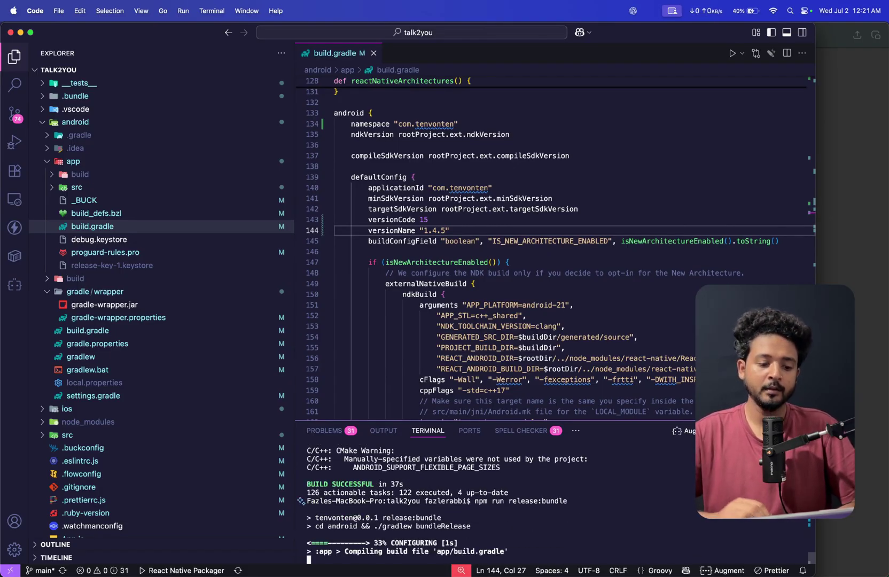
Wait for BUILD SUCCESSFUL, then open app-release.aab from android/app/build/outputs/bundle/release
drag(563, 421, 559, 276)
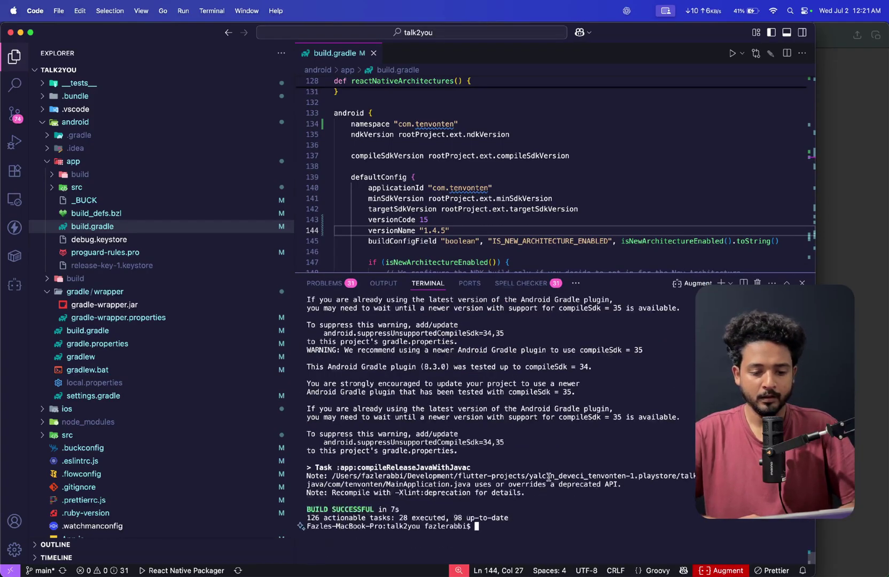
mouse_move(160, 271)
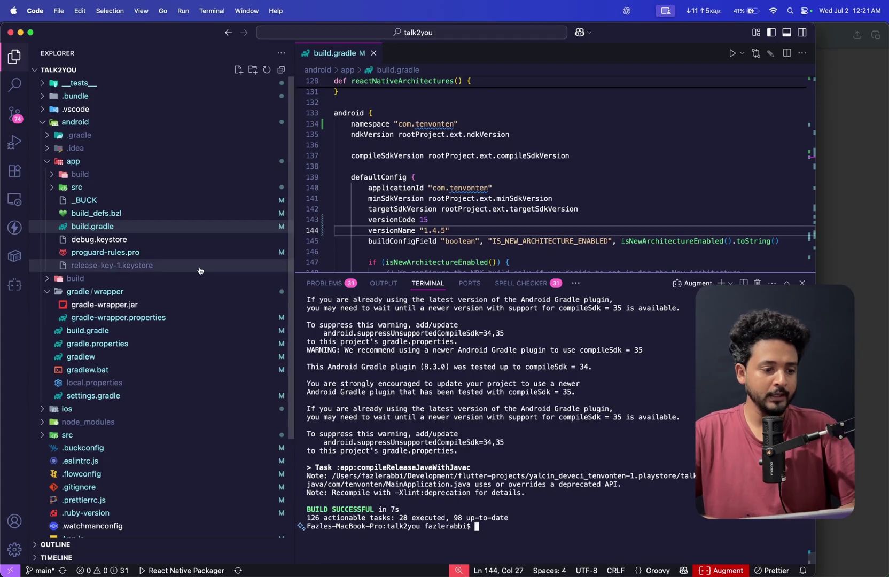
click(95, 176)
click(116, 213)
click(115, 239)
click(121, 253)
Reveal app-release.aab in Finder and drag it onto the Play Console production release's app bundles area
right_click(136, 260)
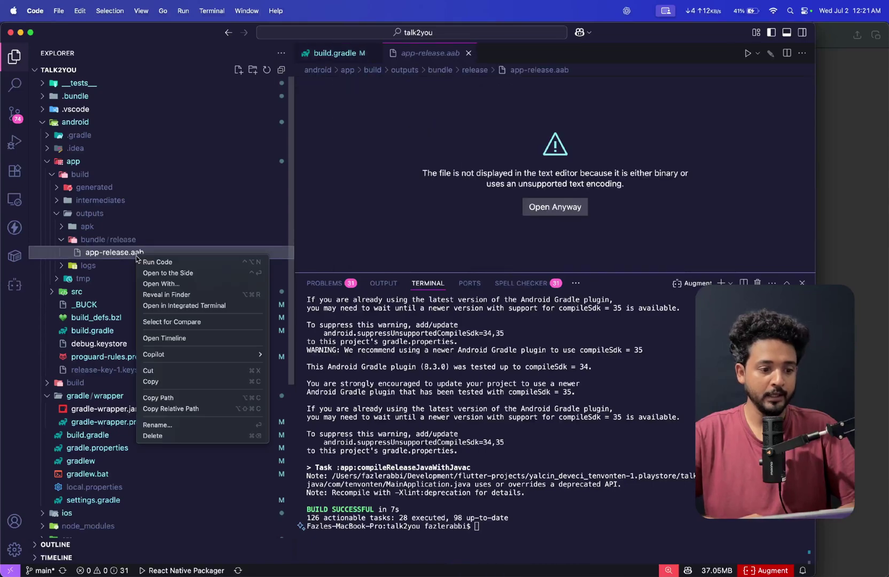
click(183, 296)
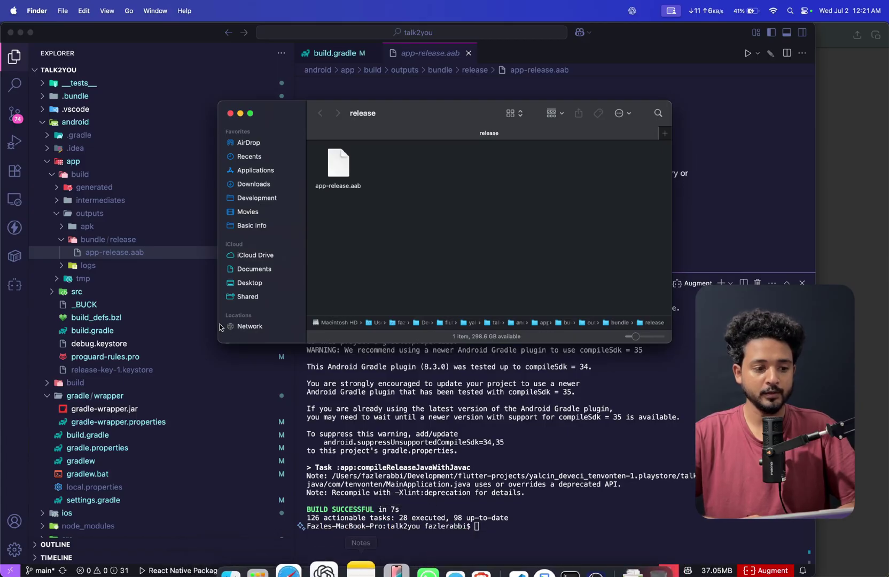
mouse_move(444, 575)
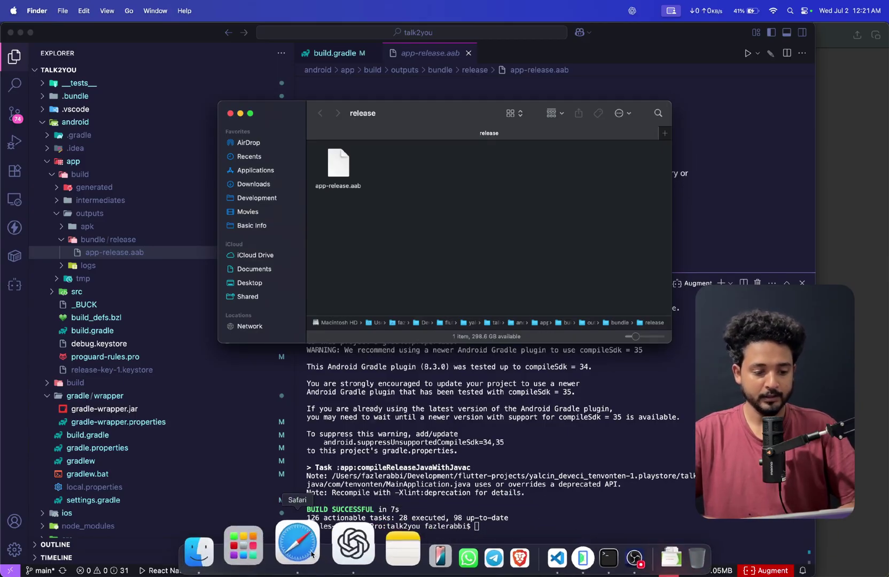
click(268, 554)
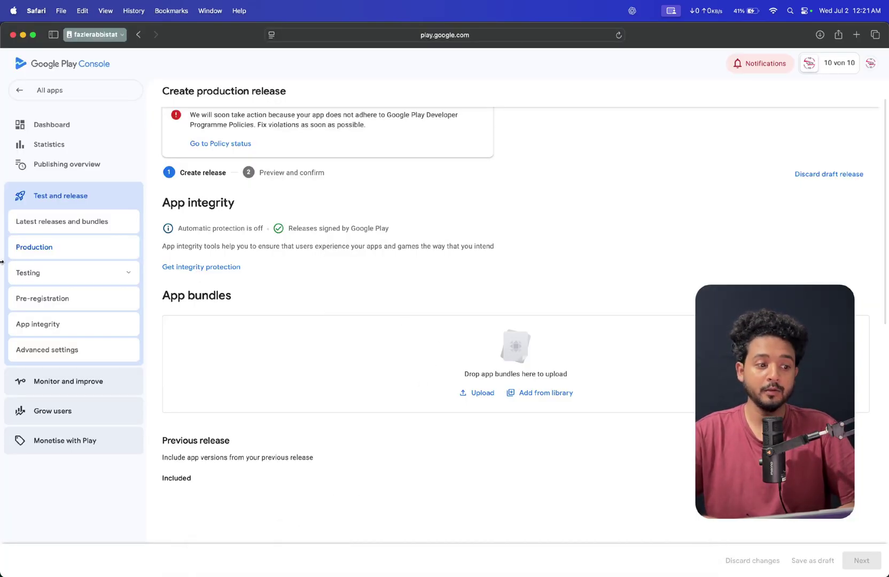
key(ctrl+alt+Right)
key(ctrl+Up)
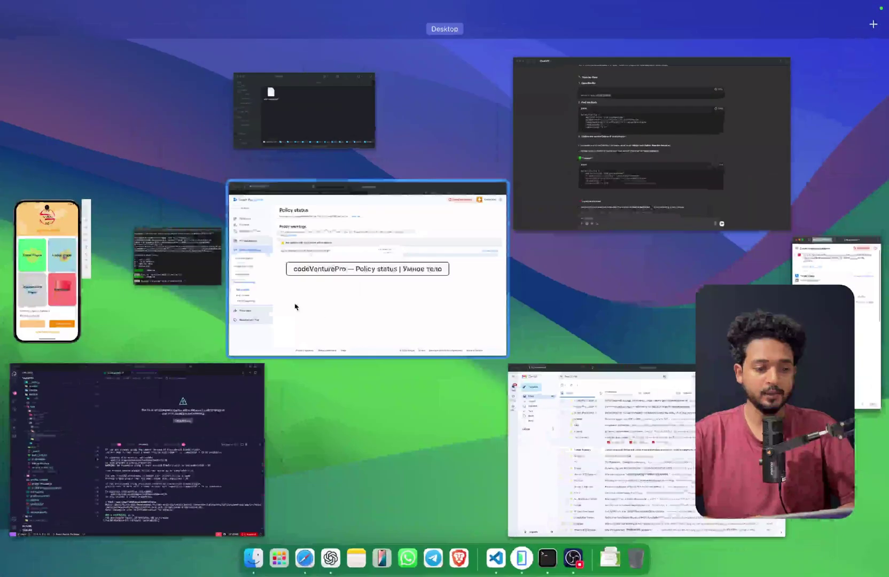
click(311, 117)
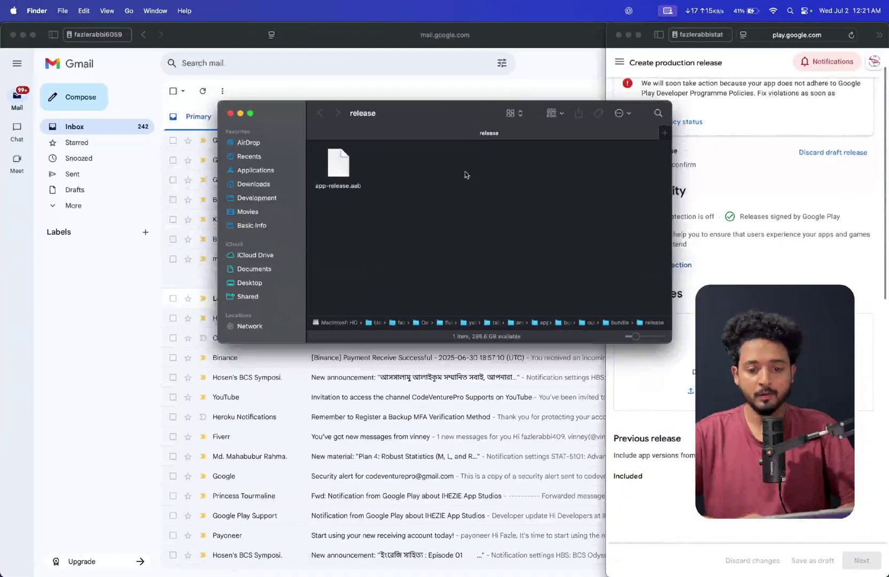
drag(331, 166, 657, 369)
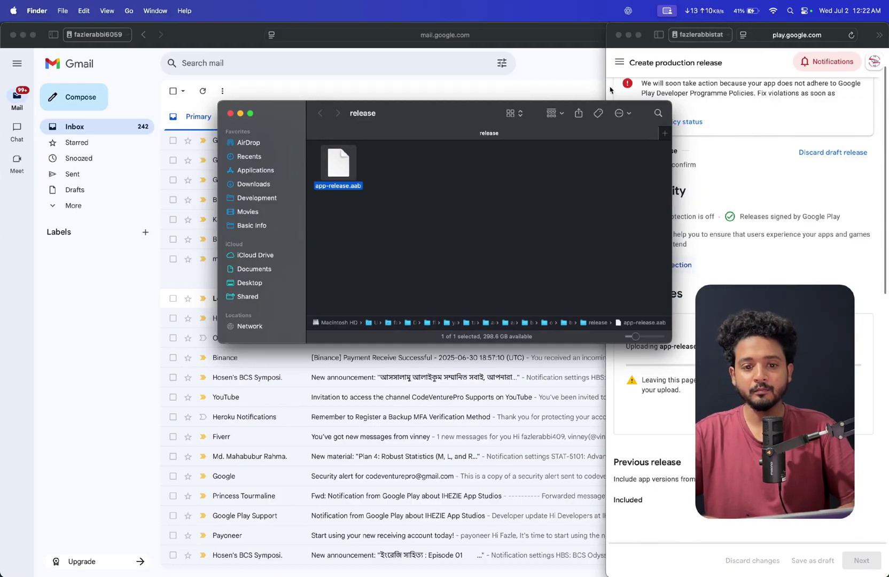
Bring the Play Console window to the front and widen it to full width
click(608, 88)
double_click(608, 88)
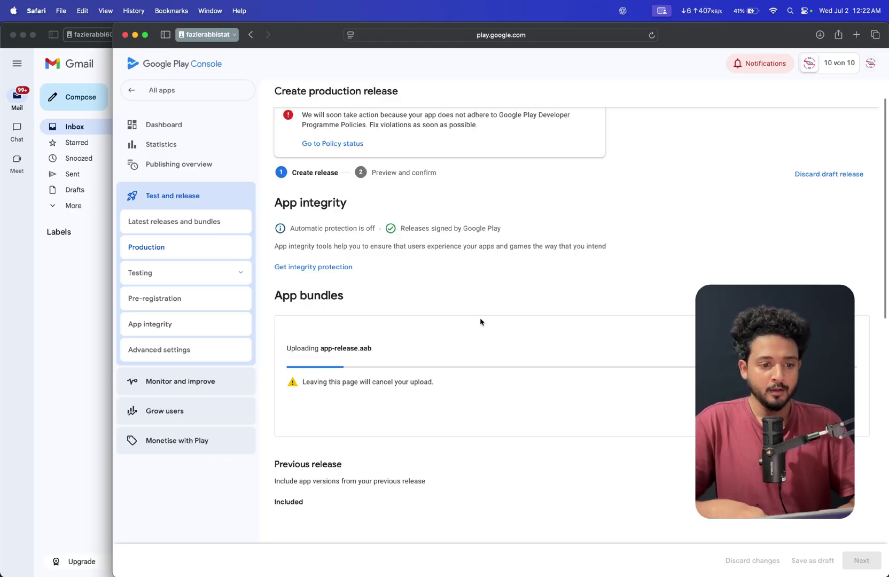
scroll(480, 322, up, 2)
scroll(480, 322, down, 2)
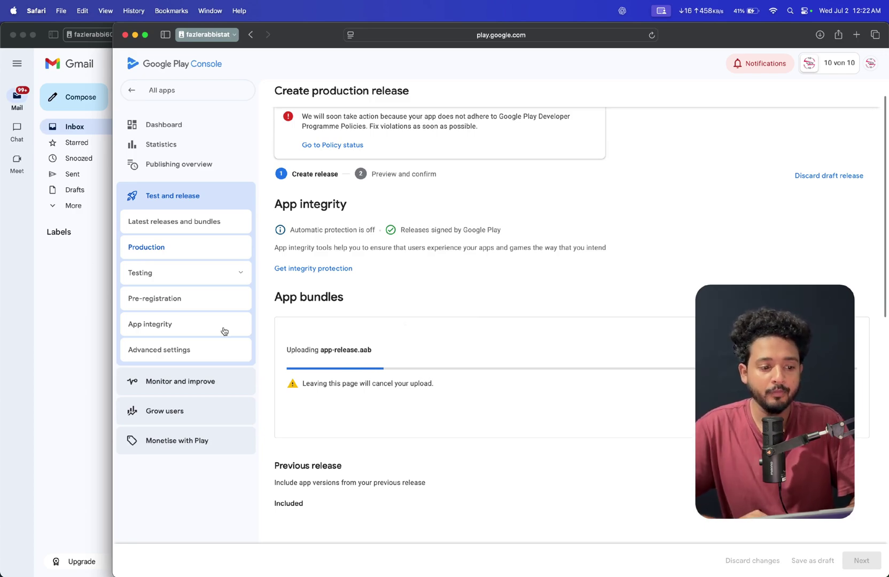
drag(114, 335, 1, 334)
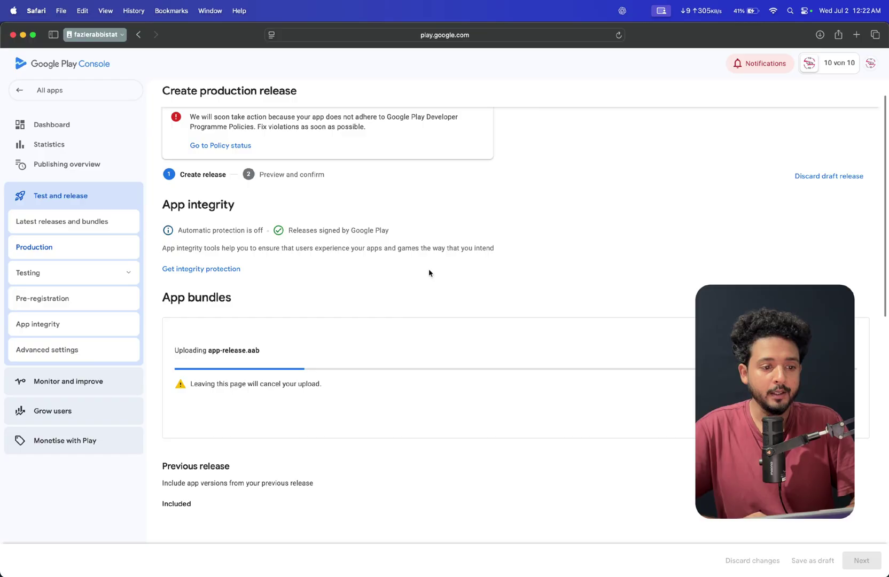
drag(196, 150, 255, 151)
click(246, 151)
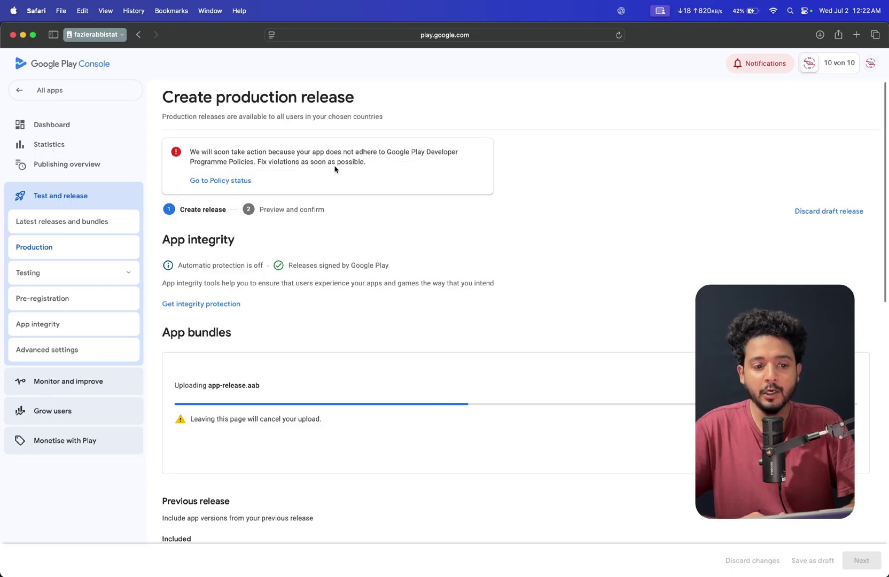
Read the target API level notice in Notifications while app-release.aab finishes uploading
click(762, 63)
click(772, 127)
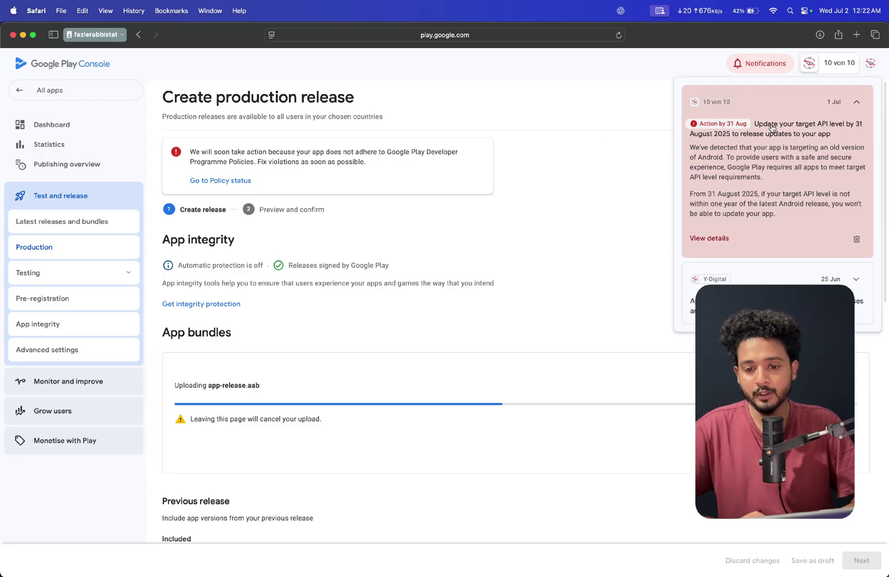
click(638, 215)
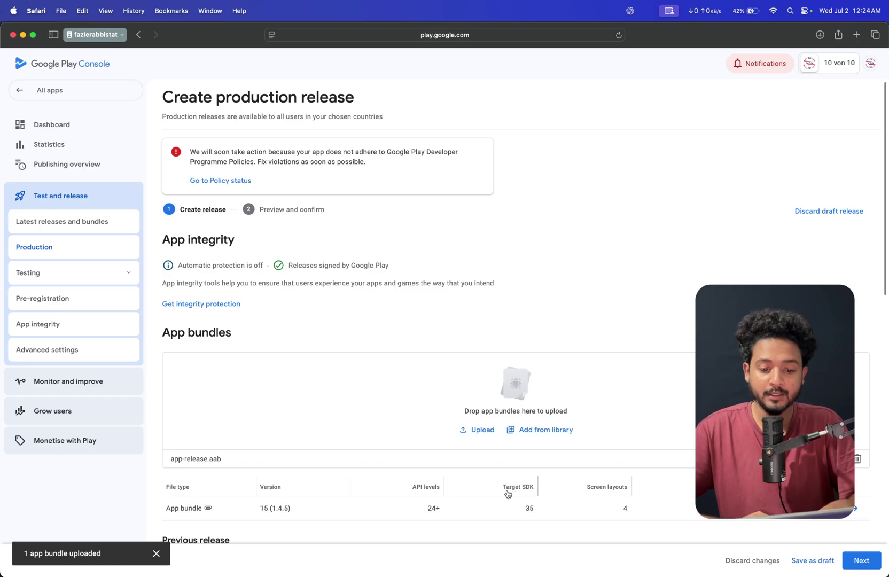
Save the version 15 (1.4.5) production release and go to Publishing overview
click(155, 554)
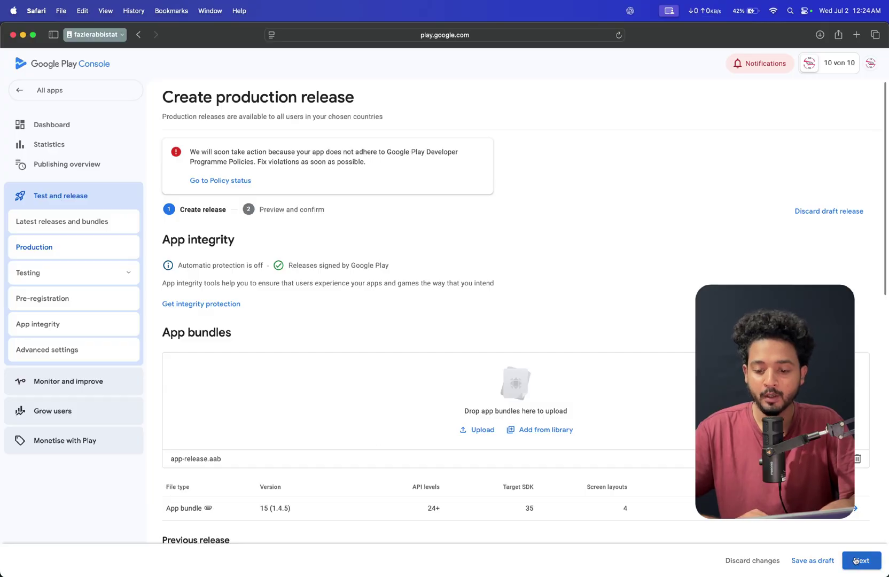
click(858, 561)
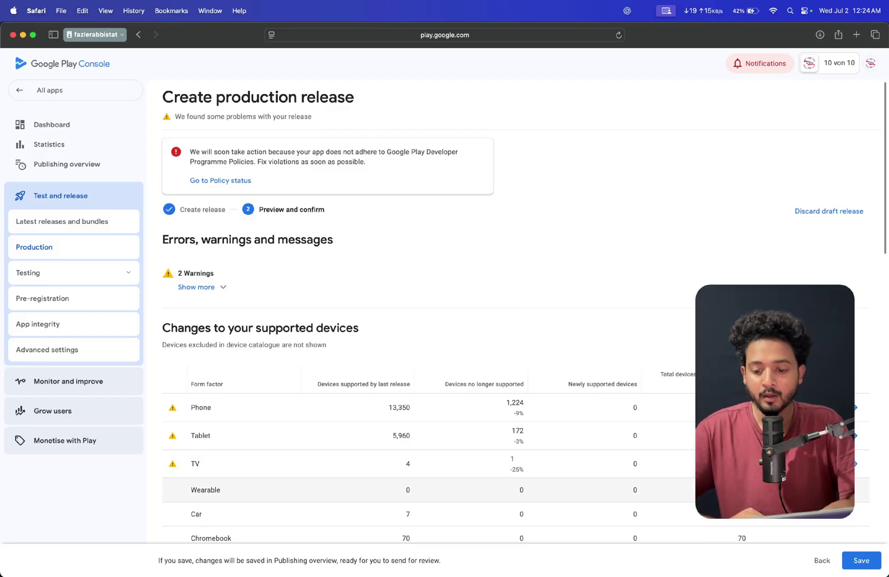
click(855, 561)
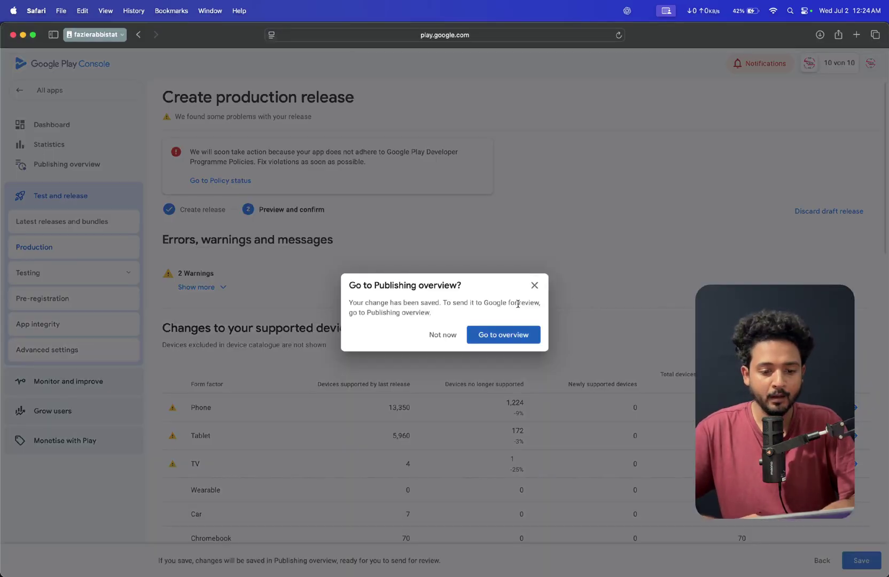
click(504, 334)
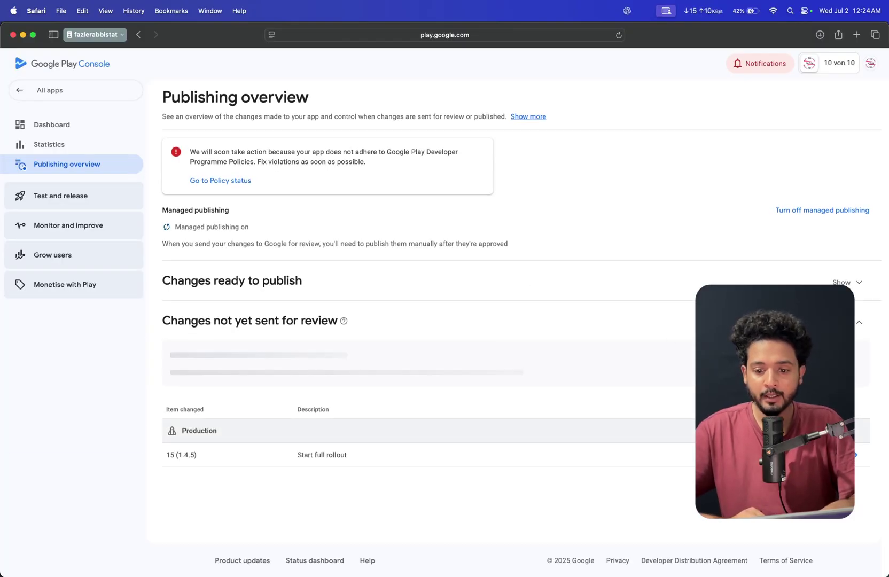
Send the version 15 (1.4.5) production change to Google for review
click(791, 322)
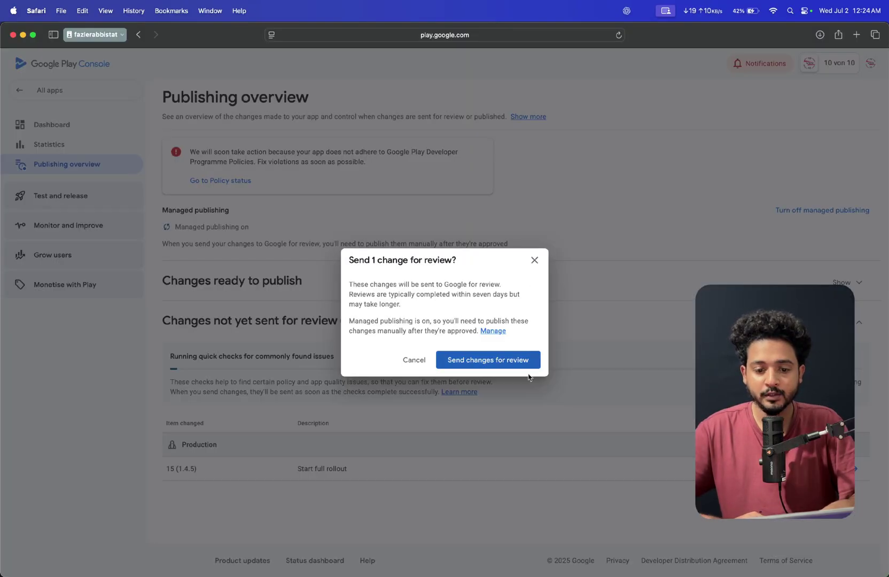
click(497, 364)
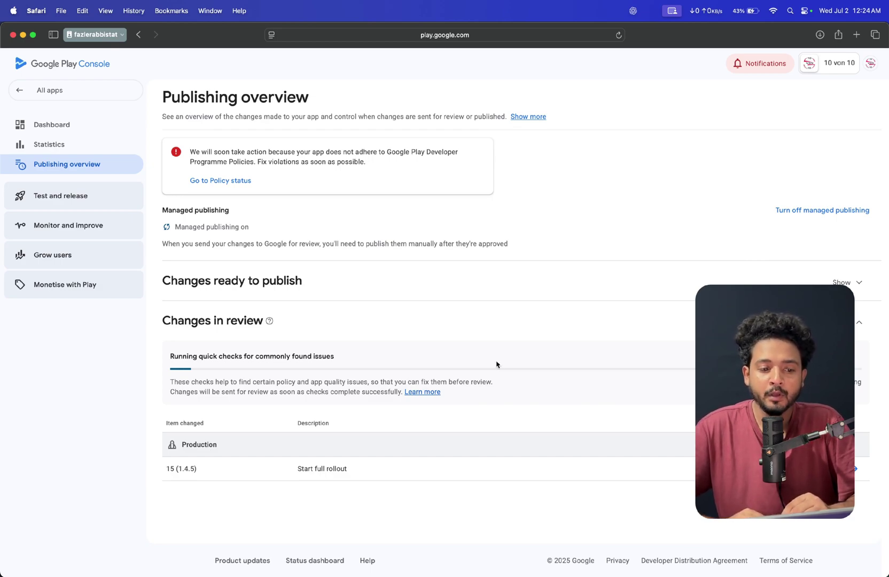
Go to All apps, confirm 10 von 10 shows In review, and check notifications
click(56, 88)
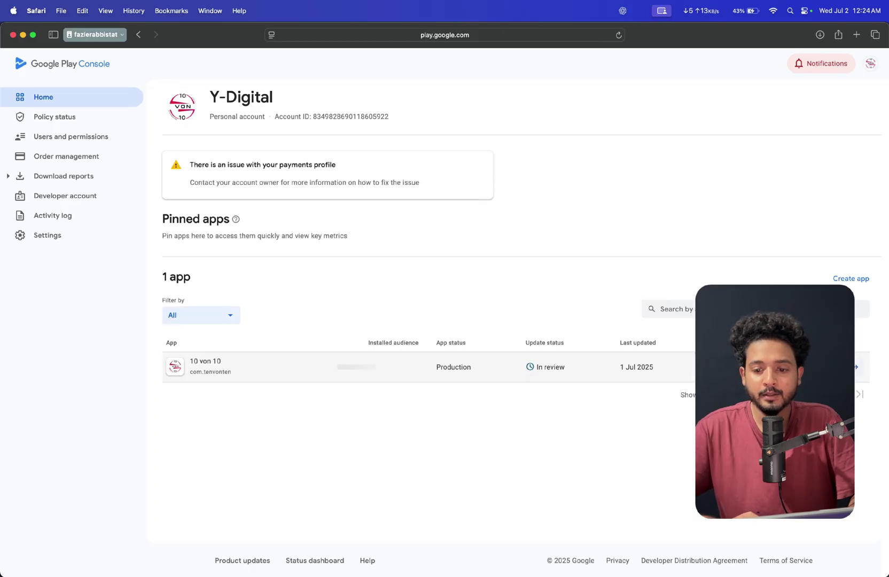
click(821, 64)
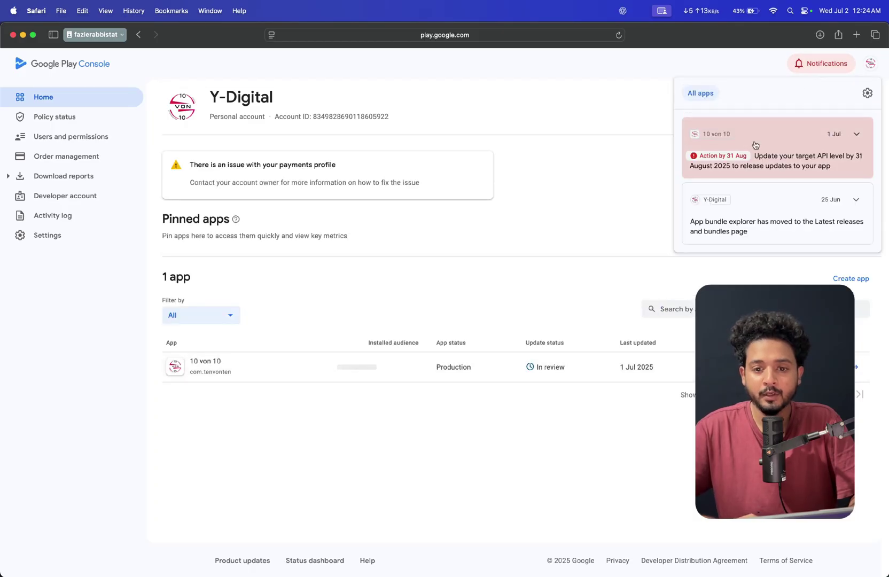
click(575, 192)
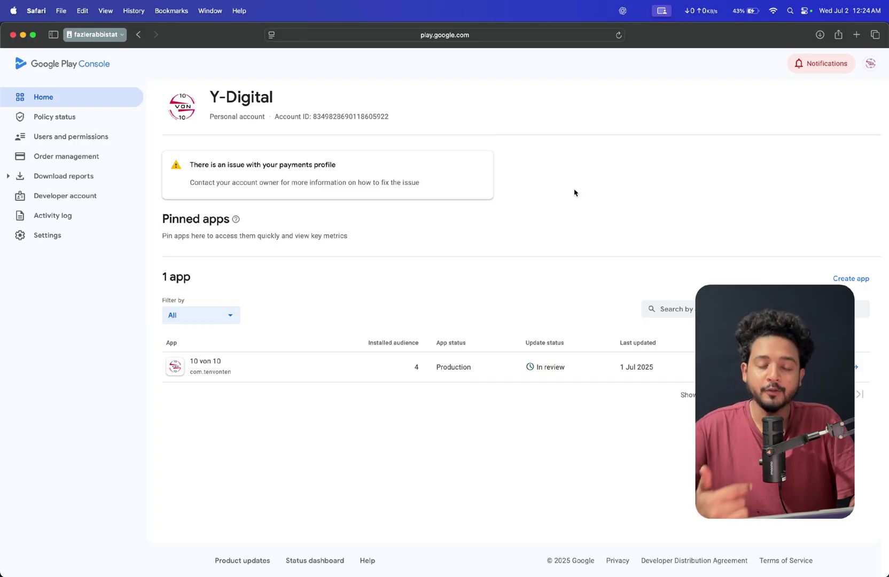